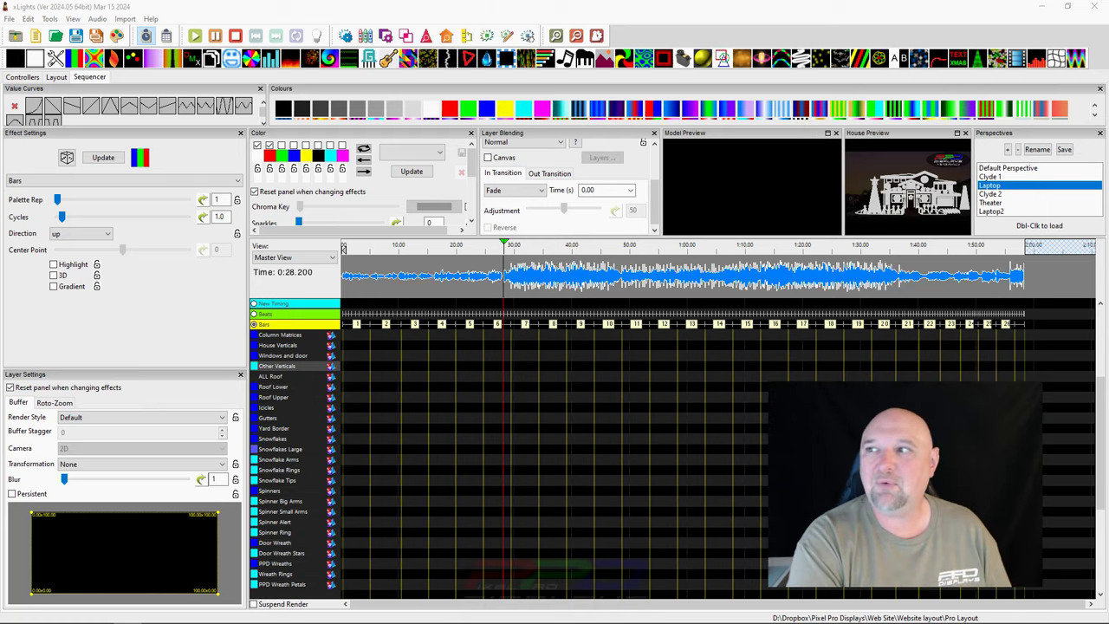
Step: Open File > Key bindings and scroll to the APPLYSETTING fade-in and fade-out entries
{"action": "left_click_drag", "start_coordinate": [780, 138], "coordinate": [274, 17]}
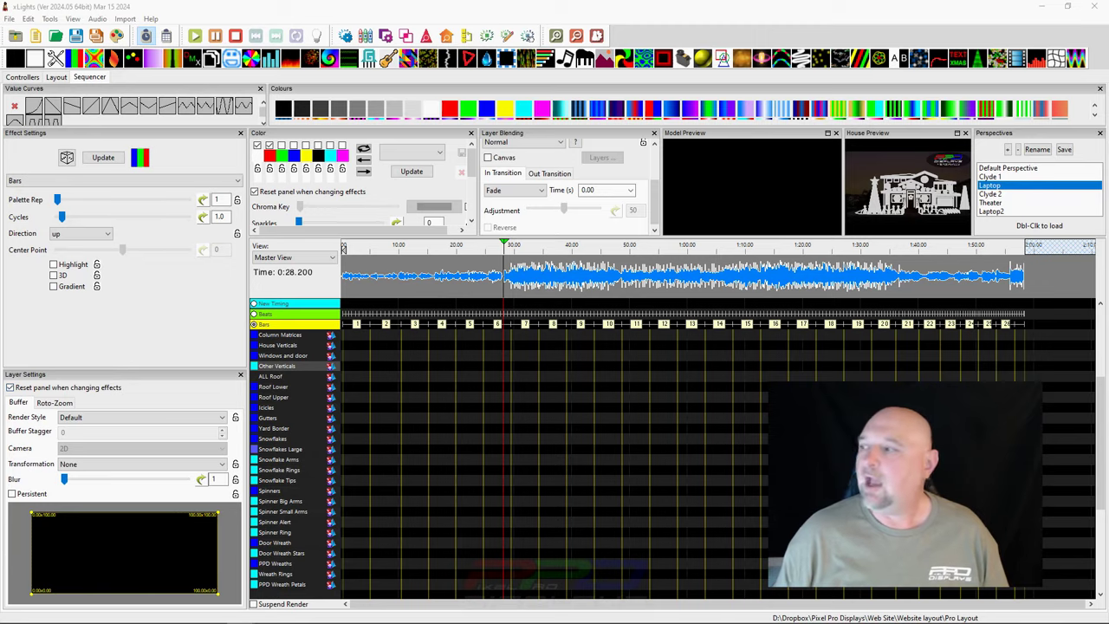
{"action": "key", "text": "alt+Tab"}
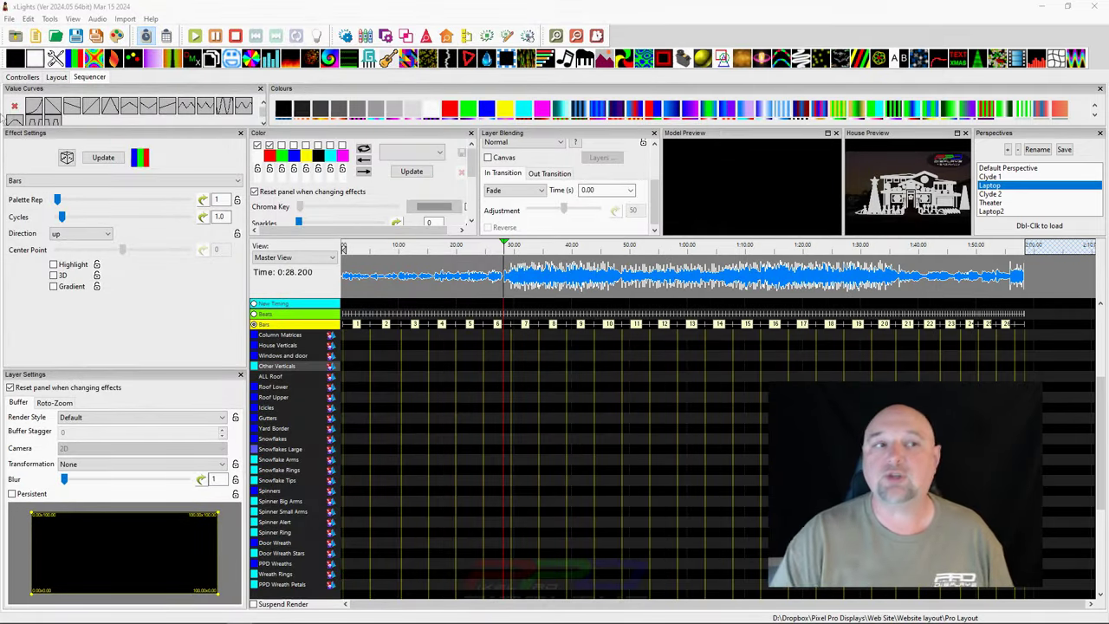
{"action": "left_click", "coordinate": [9, 19]}
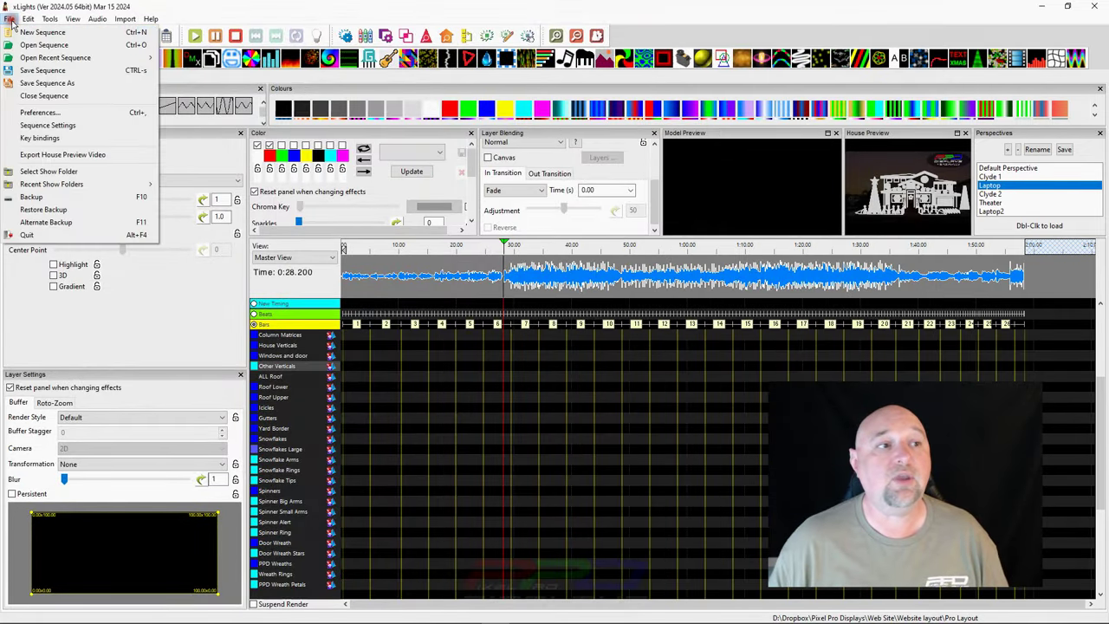
{"action": "left_click", "coordinate": [24, 140]}
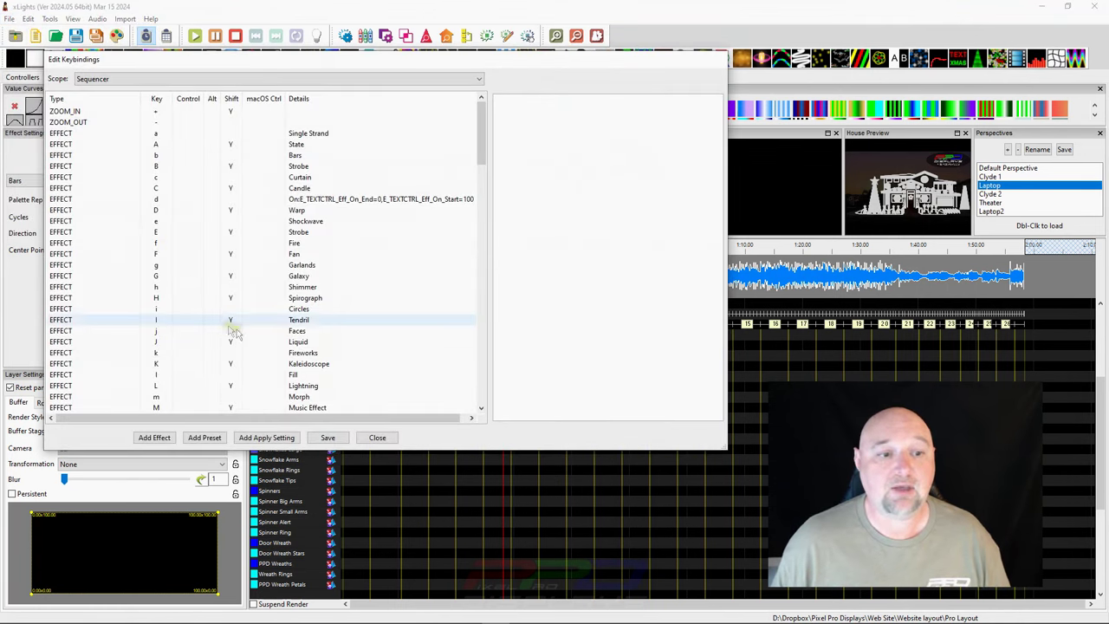
{"action": "scroll", "coordinate": [224, 217], "scroll_direction": "down", "scroll_amount": 20}
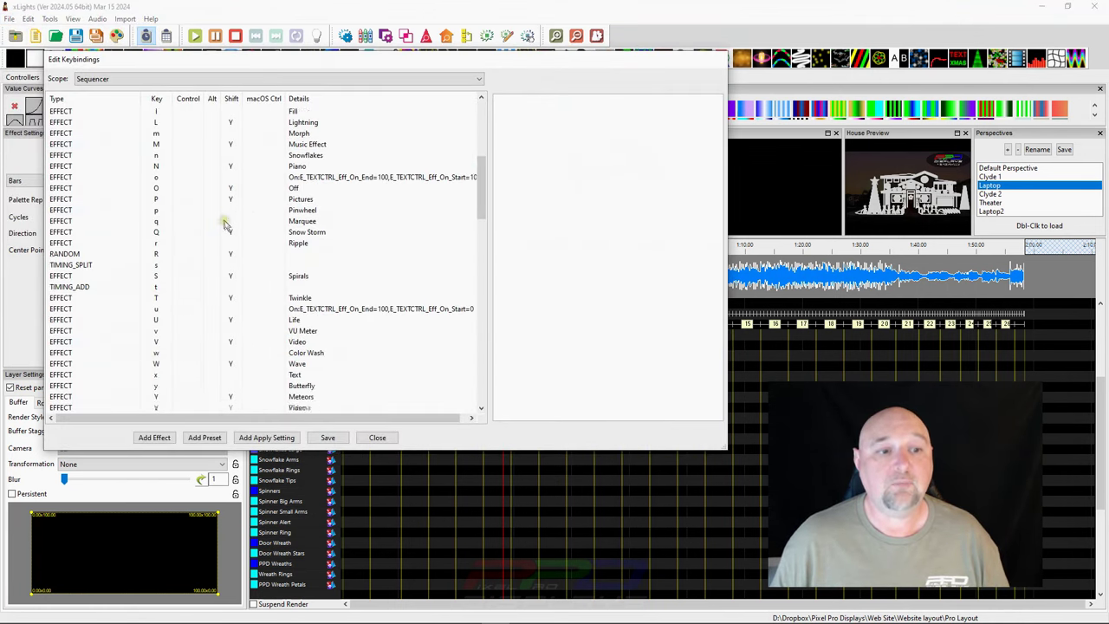
{"action": "scroll", "coordinate": [225, 227], "scroll_direction": "down", "scroll_amount": 10}
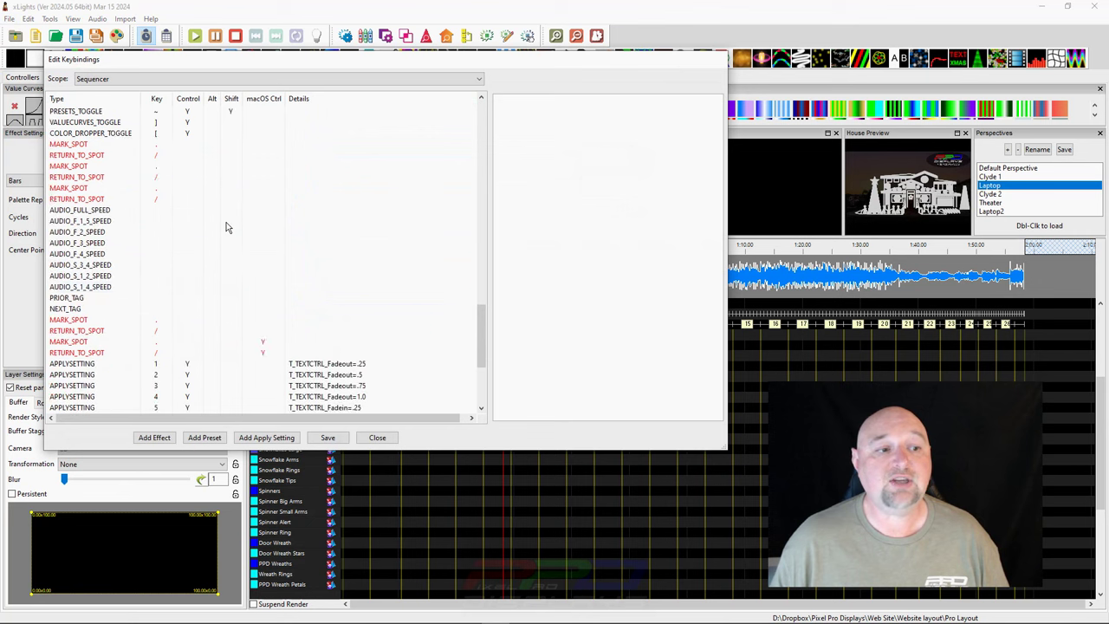
{"action": "scroll", "coordinate": [263, 255], "scroll_direction": "up", "scroll_amount": 2}
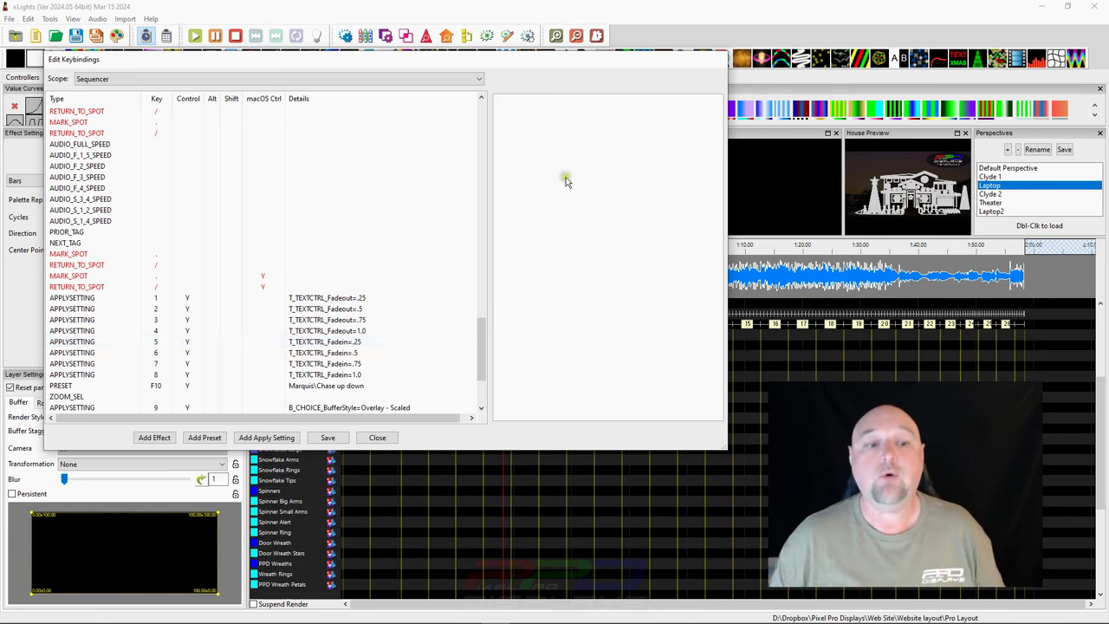
Step: Add a new Apply Setting keybinding on key 1 and review the Sequencer key list
{"action": "left_click", "coordinate": [276, 438]}
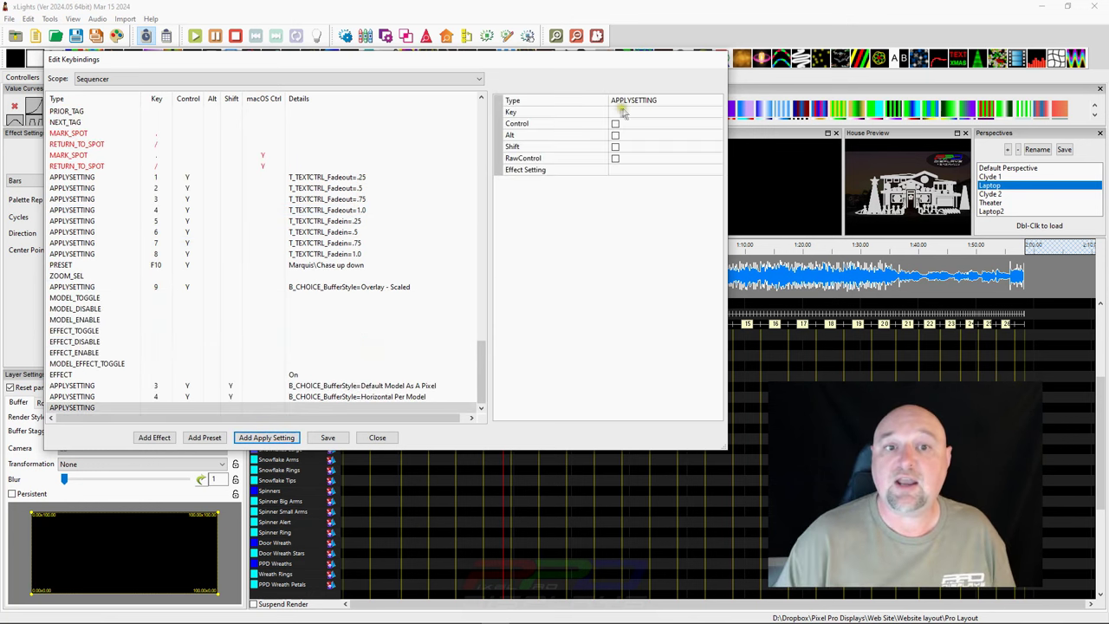
{"action": "left_click", "coordinate": [621, 112]}
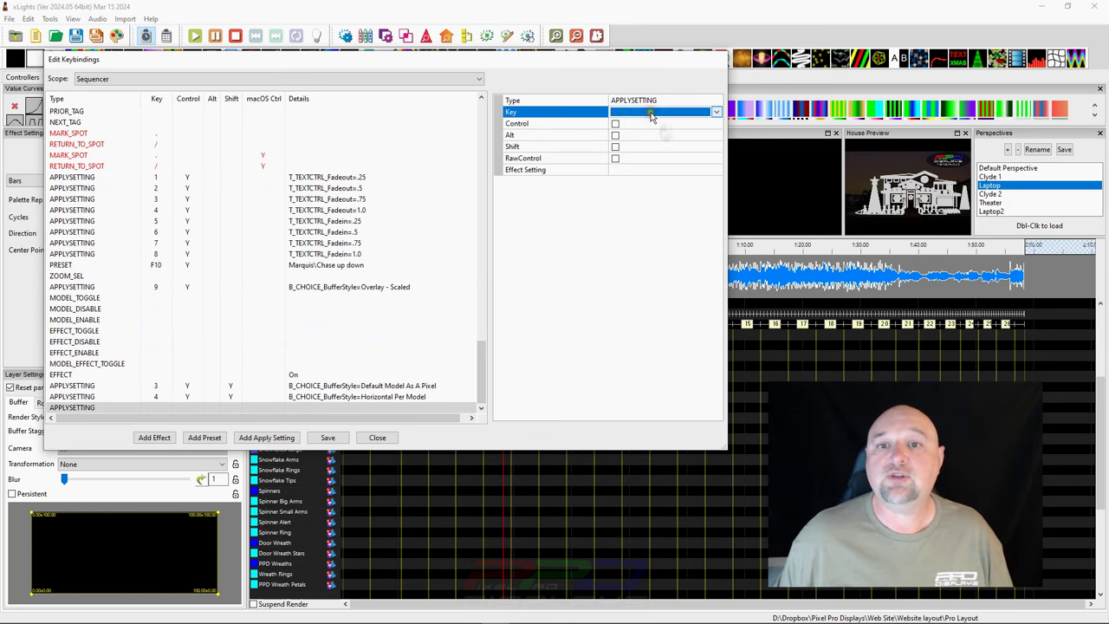
{"action": "left_click", "coordinate": [715, 112]}
{"action": "left_click_drag", "start_coordinate": [715, 149], "coordinate": [716, 236]}
{"action": "left_click", "coordinate": [626, 267]}
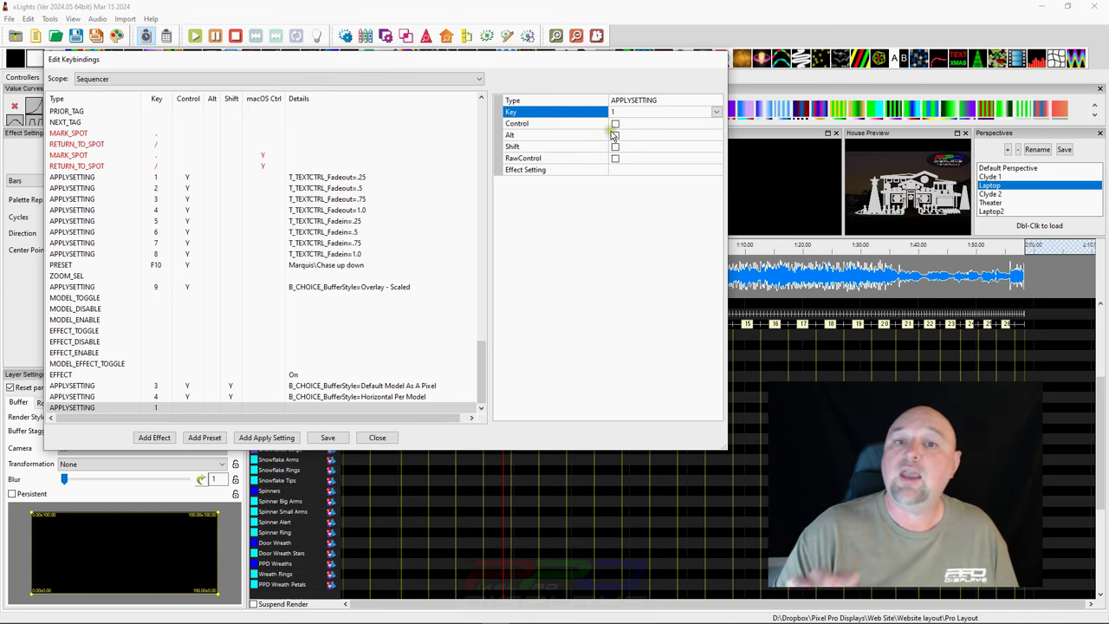
{"action": "scroll", "coordinate": [257, 292], "scroll_direction": "up", "scroll_amount": 5}
{"action": "scroll", "coordinate": [257, 292], "scroll_direction": "up", "scroll_amount": 8}
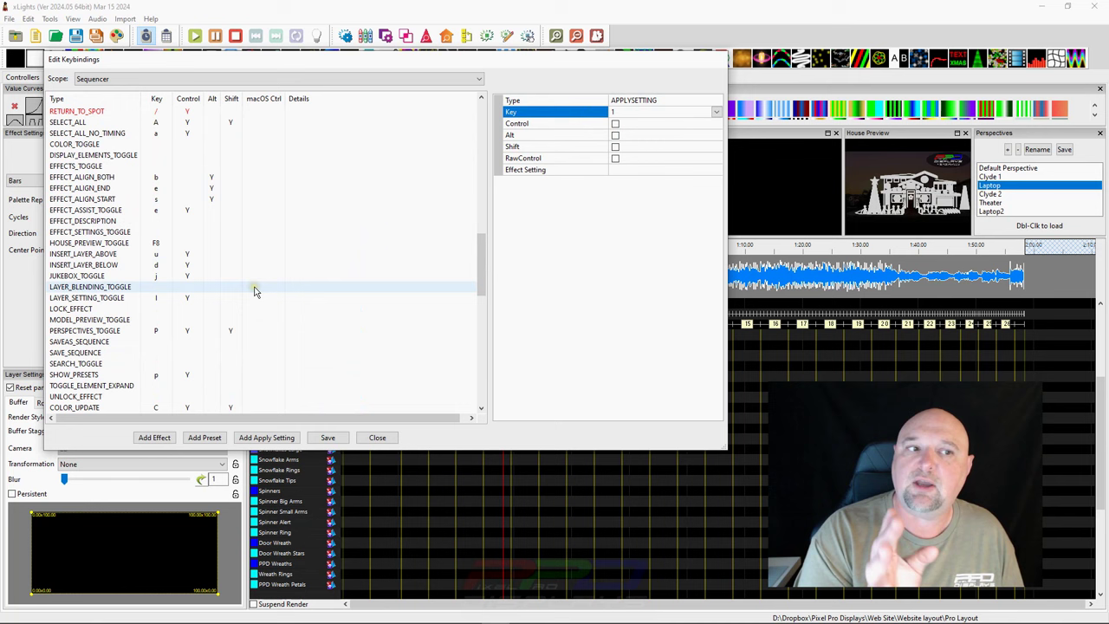
{"action": "scroll", "coordinate": [271, 269], "scroll_direction": "down", "scroll_amount": 10}
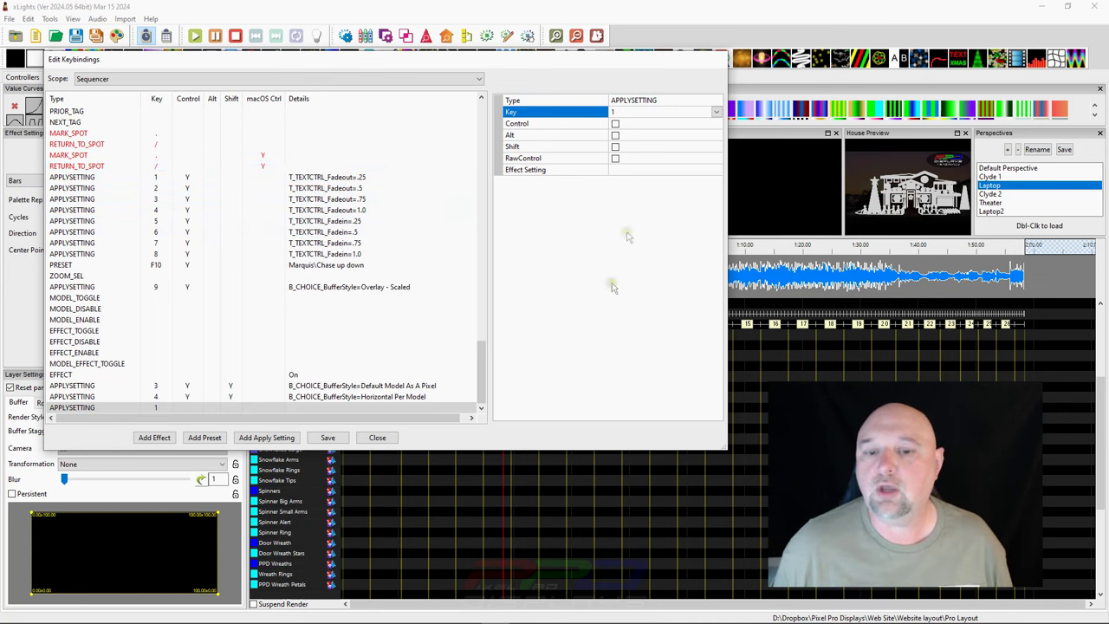
Step: Close the keybindings editor and select the Butterfly effect on the Snowflake Tips row
{"action": "left_click", "coordinate": [377, 437]}
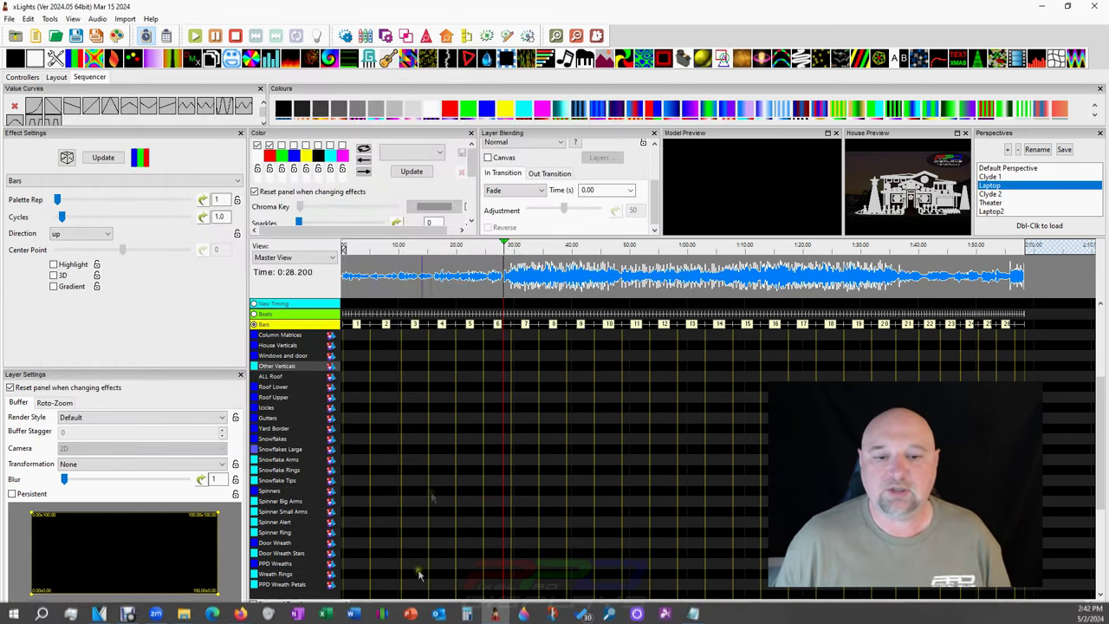
{"action": "left_click", "coordinate": [416, 480]}
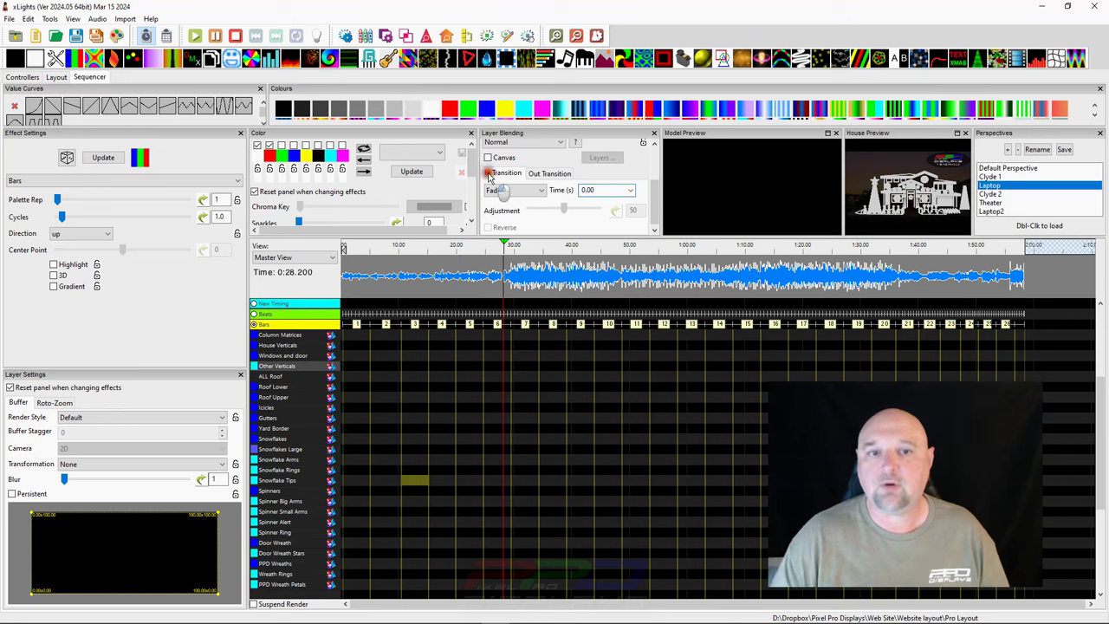
{"action": "left_click", "coordinate": [421, 483]}
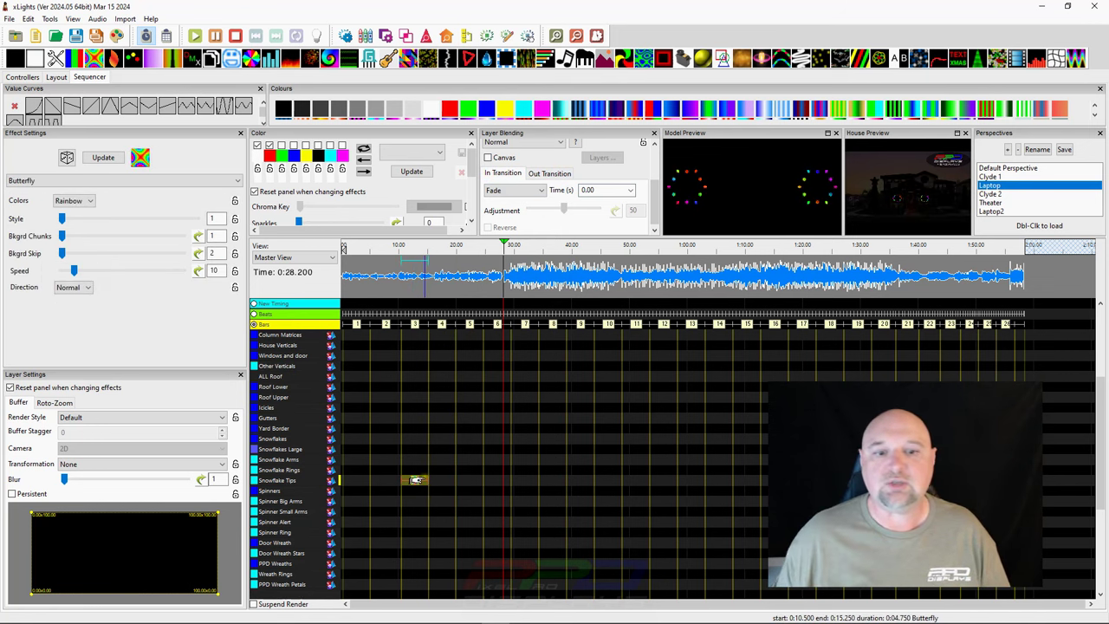
{"action": "left_click", "coordinate": [407, 496]}
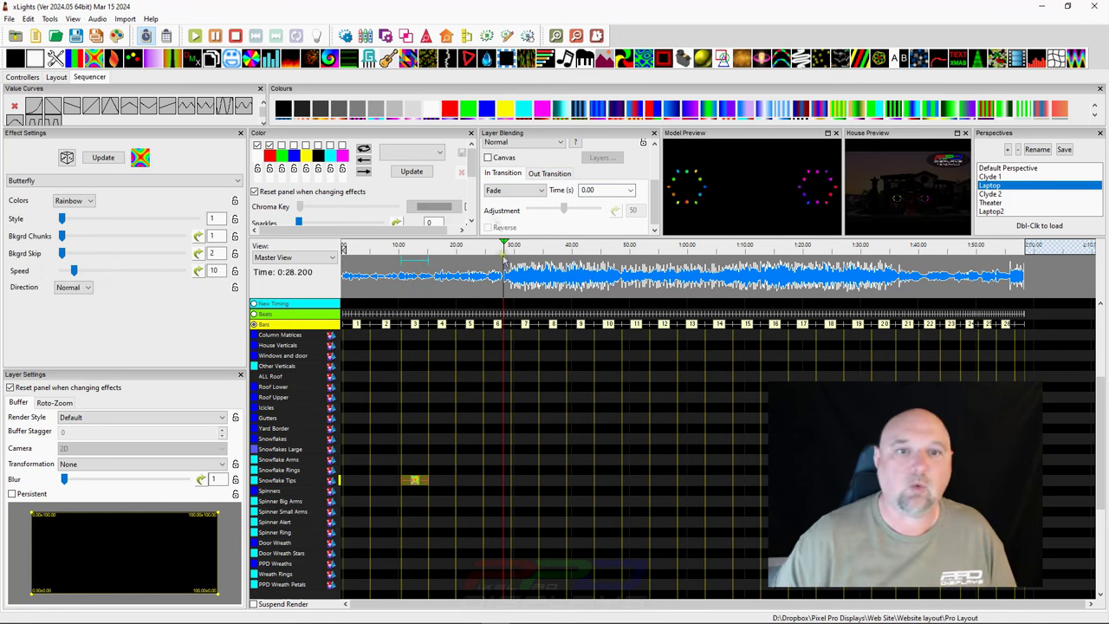
{"action": "left_click", "coordinate": [417, 482]}
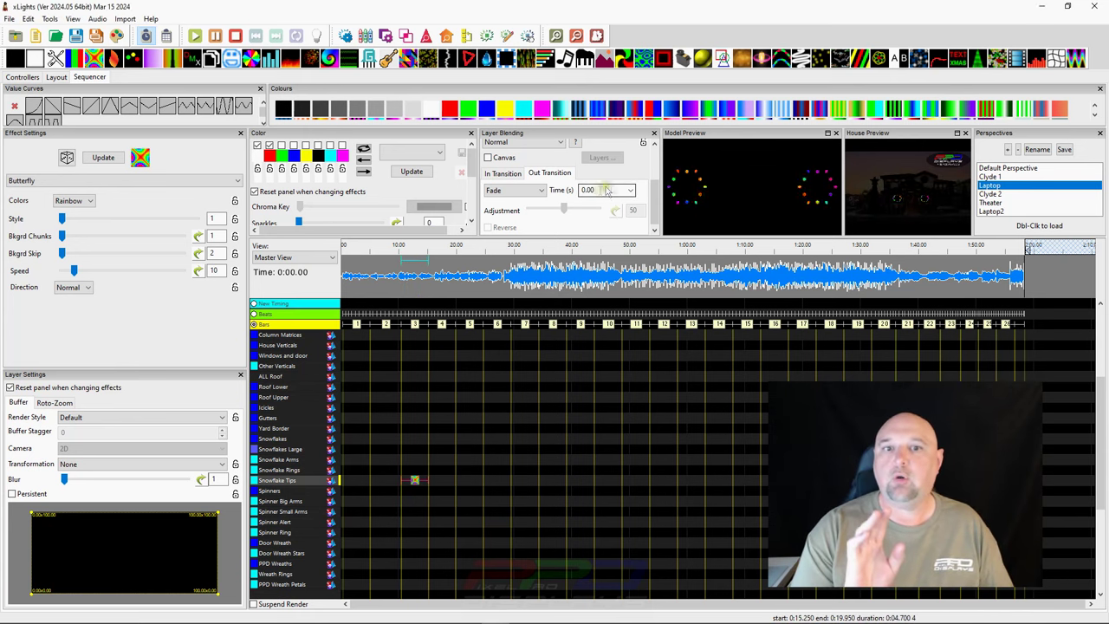
Step: Enter a .1-second fade-in time and move the play position to about 8.9 seconds
{"action": "left_click", "coordinate": [503, 173]}
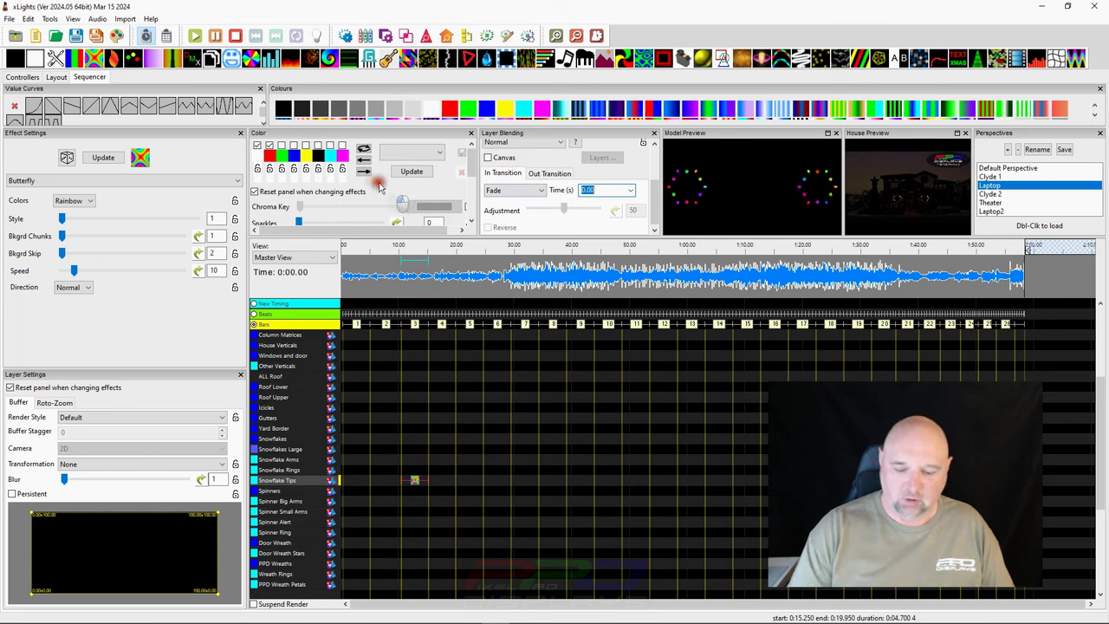
{"action": "type", "text": ".1"}
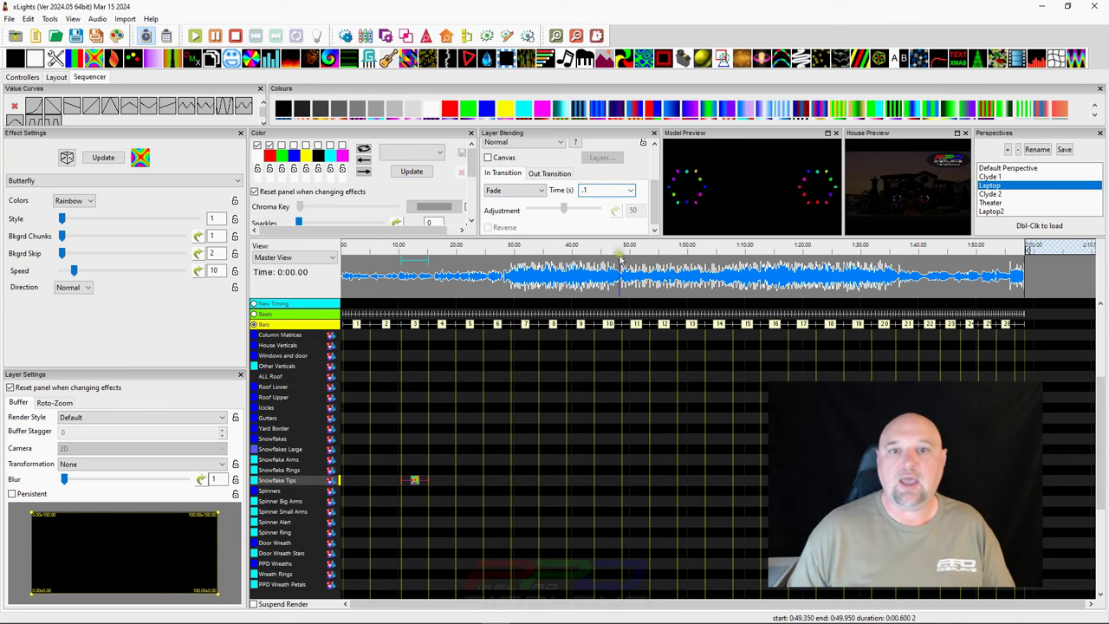
{"action": "left_click", "coordinate": [425, 277]}
{"action": "left_click", "coordinate": [394, 278]}
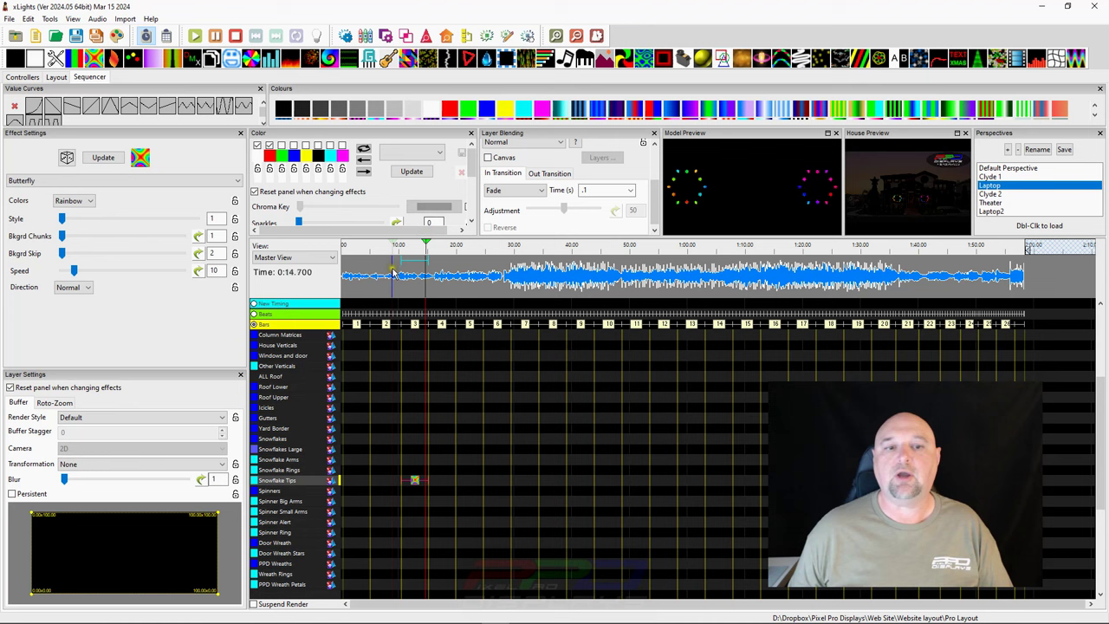
Step: Zoom the timeline in and out with the mouse wheel around the Snowflake Tips Butterfly effect
{"action": "scroll", "coordinate": [408, 342], "scroll_direction": "up", "scroll_amount": 5}
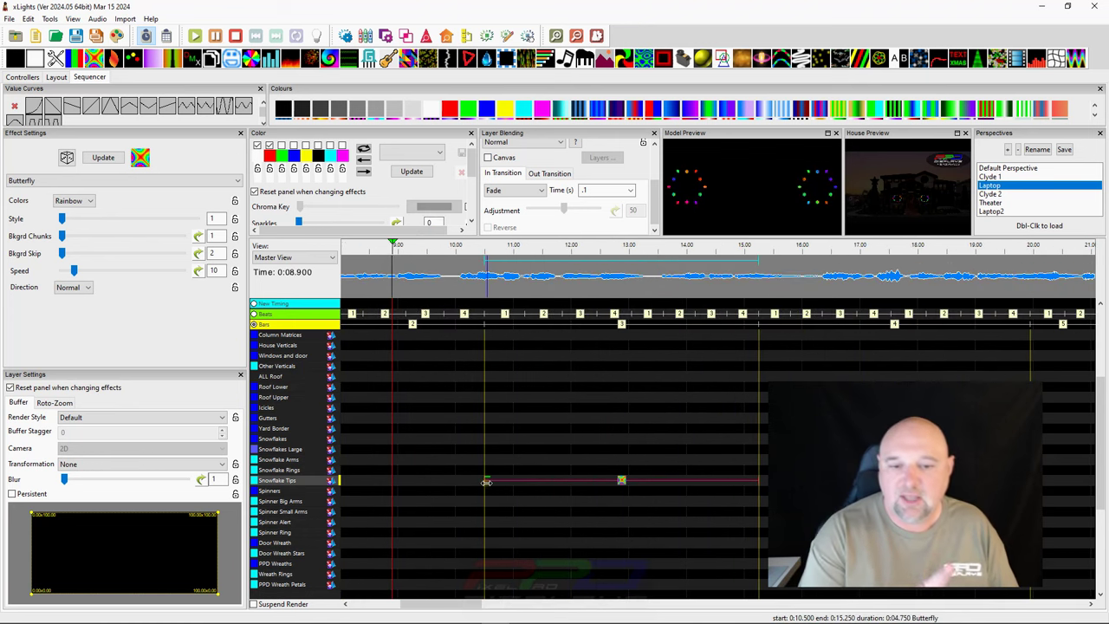
{"action": "scroll", "coordinate": [490, 479], "scroll_direction": "up", "scroll_amount": 3}
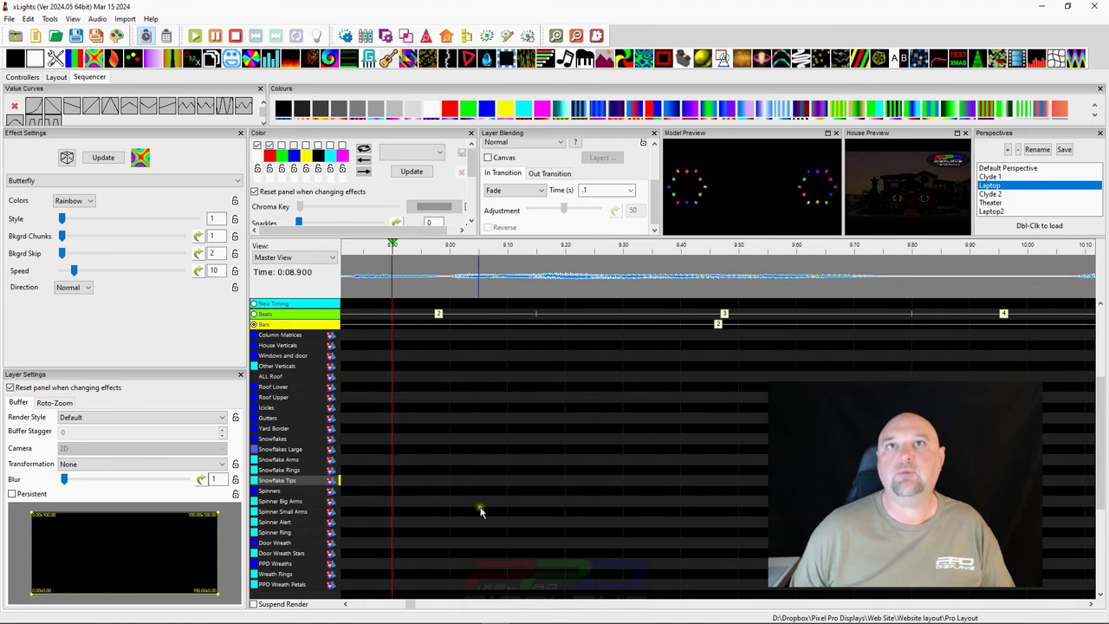
{"action": "scroll", "coordinate": [483, 511], "scroll_direction": "down", "scroll_amount": 2}
{"action": "scroll", "coordinate": [598, 515], "scroll_direction": "up", "scroll_amount": 1}
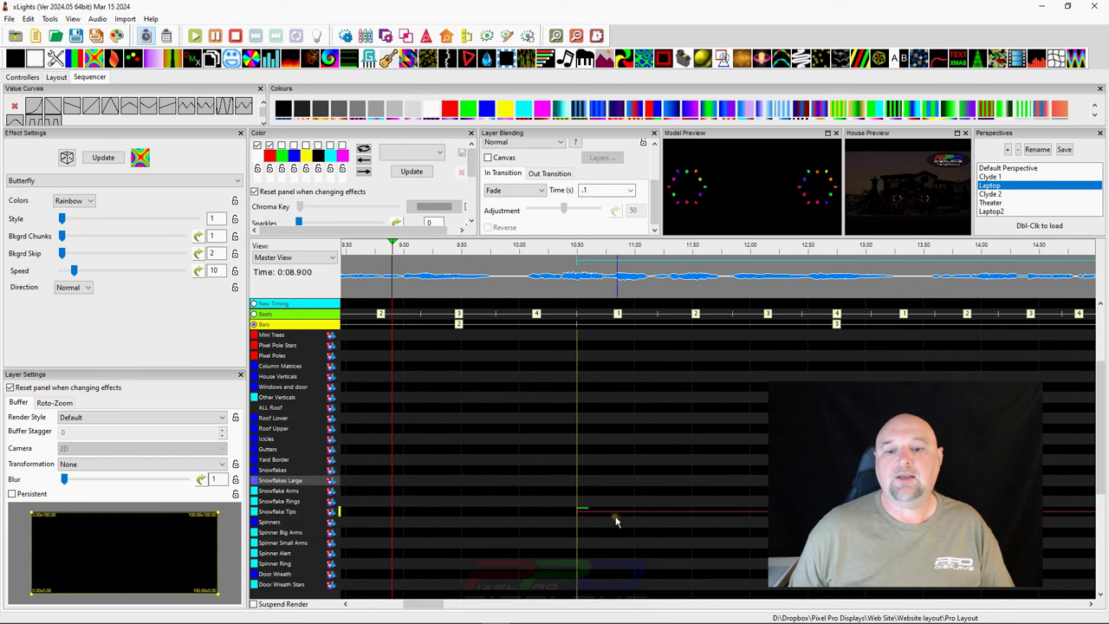
{"action": "scroll", "coordinate": [585, 520], "scroll_direction": "down", "scroll_amount": 2}
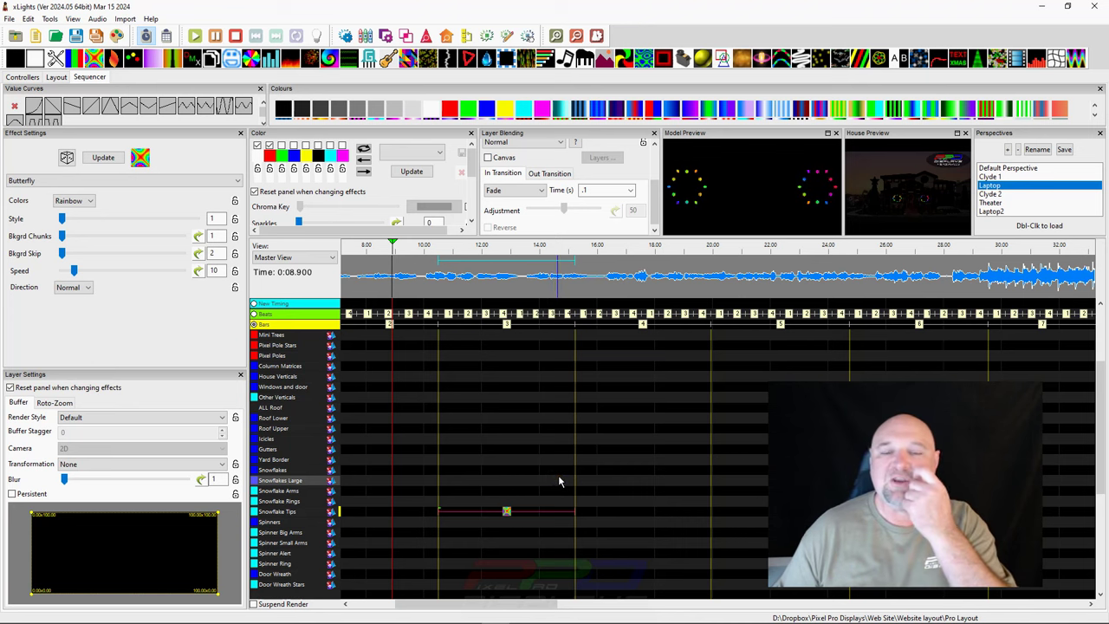
Step: Pick 0.25 seconds from the In Transition Time presets and keep the Fade transition type
{"action": "left_click", "coordinate": [627, 191]}
{"action": "left_click", "coordinate": [588, 219]}
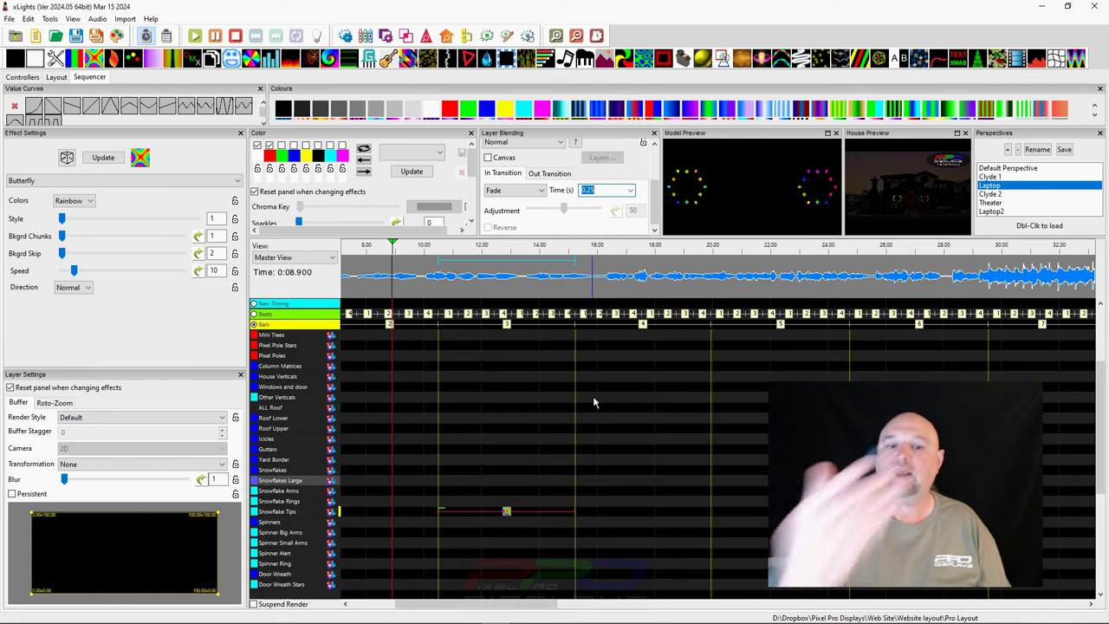
{"action": "left_click", "coordinate": [508, 195]}
{"action": "left_click", "coordinate": [510, 192]}
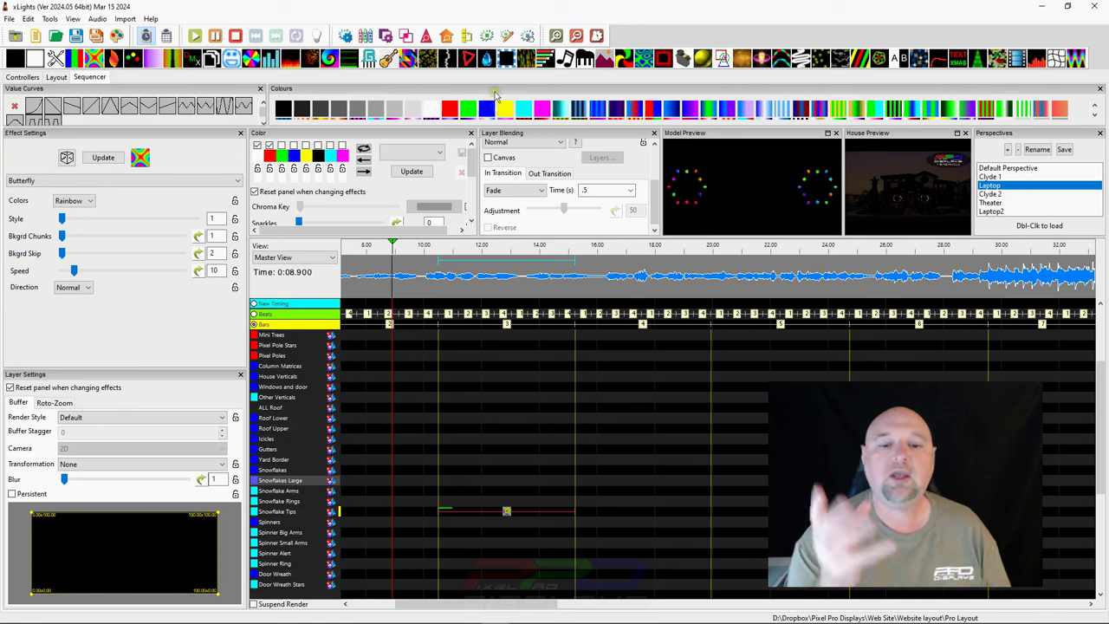
Step: Fill the Gutters-to-Spinners range with Ripple, delete some, then refill with random effects
{"action": "left_click_drag", "start_coordinate": [630, 450], "coordinate": [805, 532]}
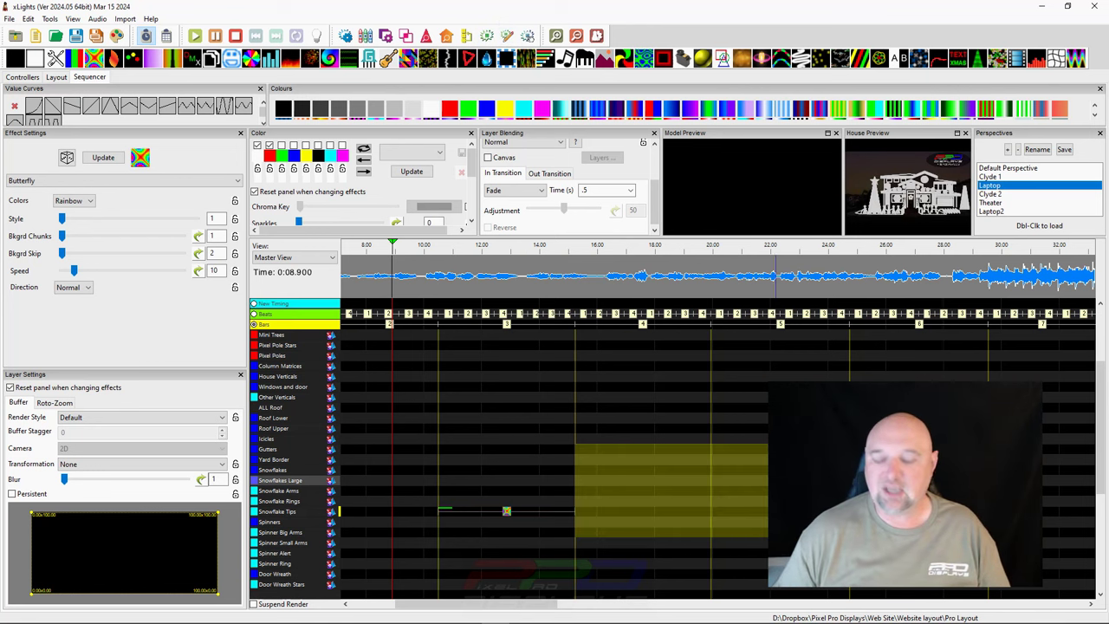
{"action": "key", "text": "r"}
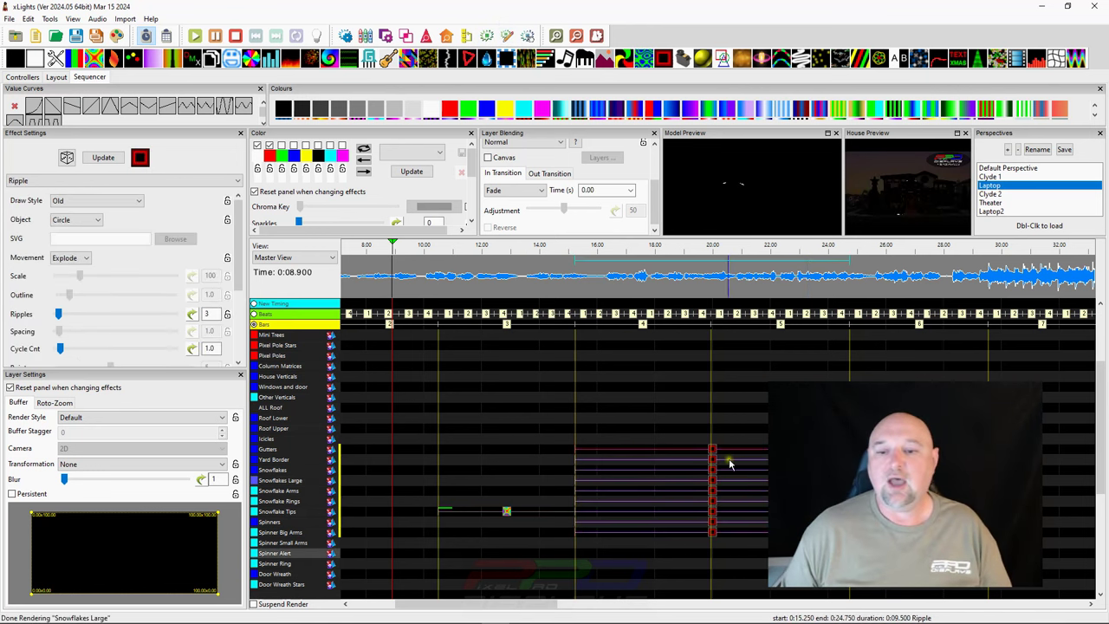
{"action": "left_click_drag", "start_coordinate": [669, 412], "coordinate": [742, 533]}
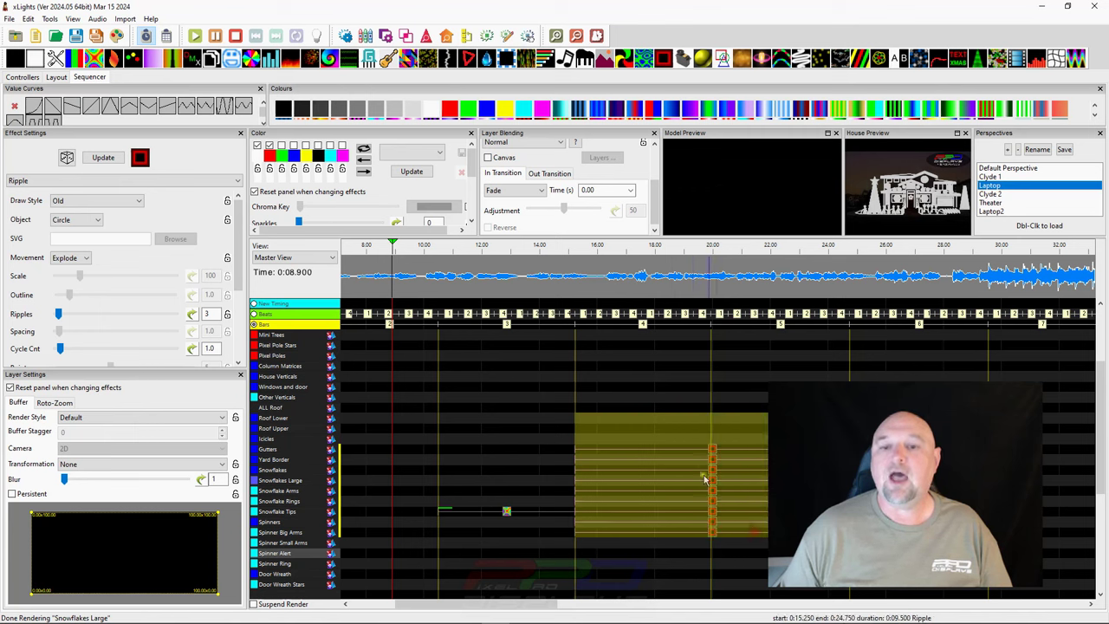
{"action": "key", "text": "Delete"}
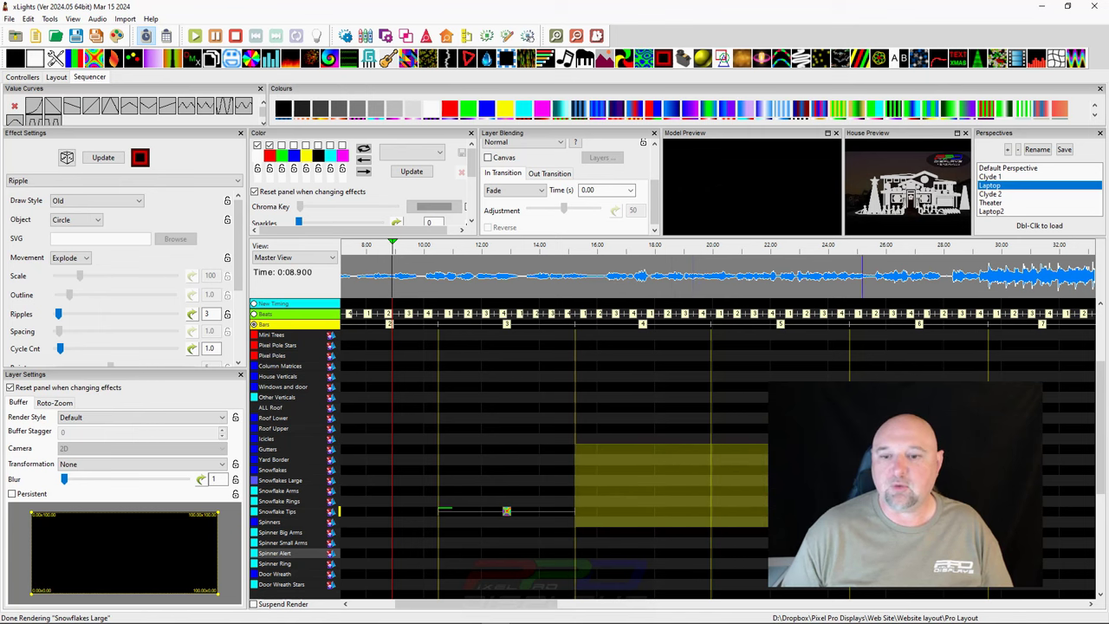
{"action": "key", "text": "shift+r"}
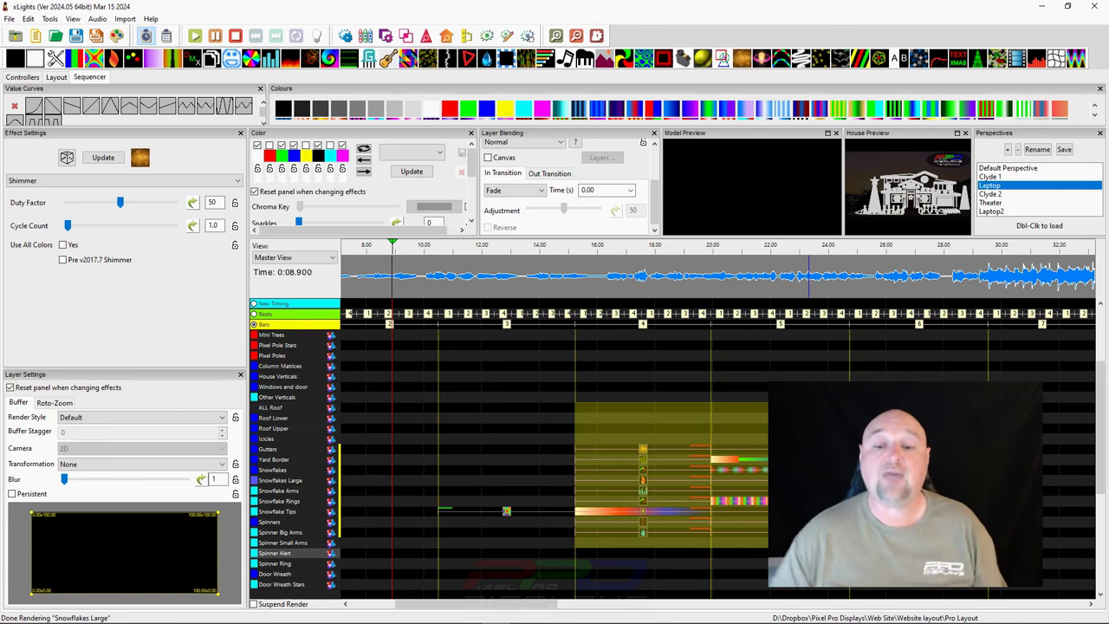
Step: Select the Liquid, Twinkle and Meteors effects and box-select Roof Lower to Spinner Alert
{"action": "left_click", "coordinate": [683, 530]}
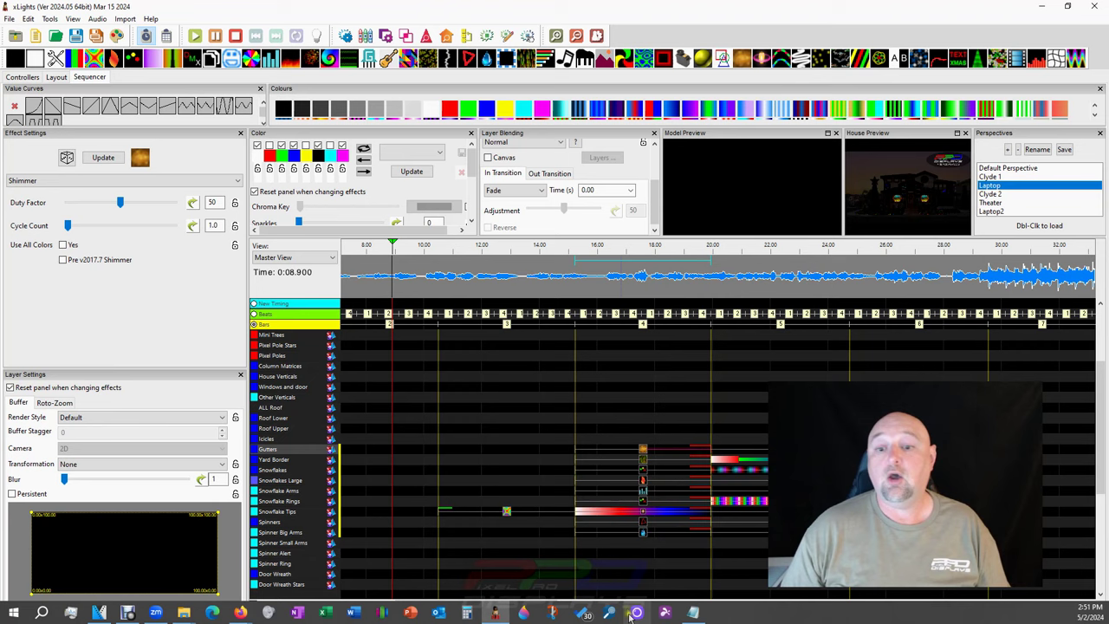
{"action": "scroll", "coordinate": [605, 548], "scroll_direction": "right", "scroll_amount": 5}
{"action": "left_click", "coordinate": [635, 449]}
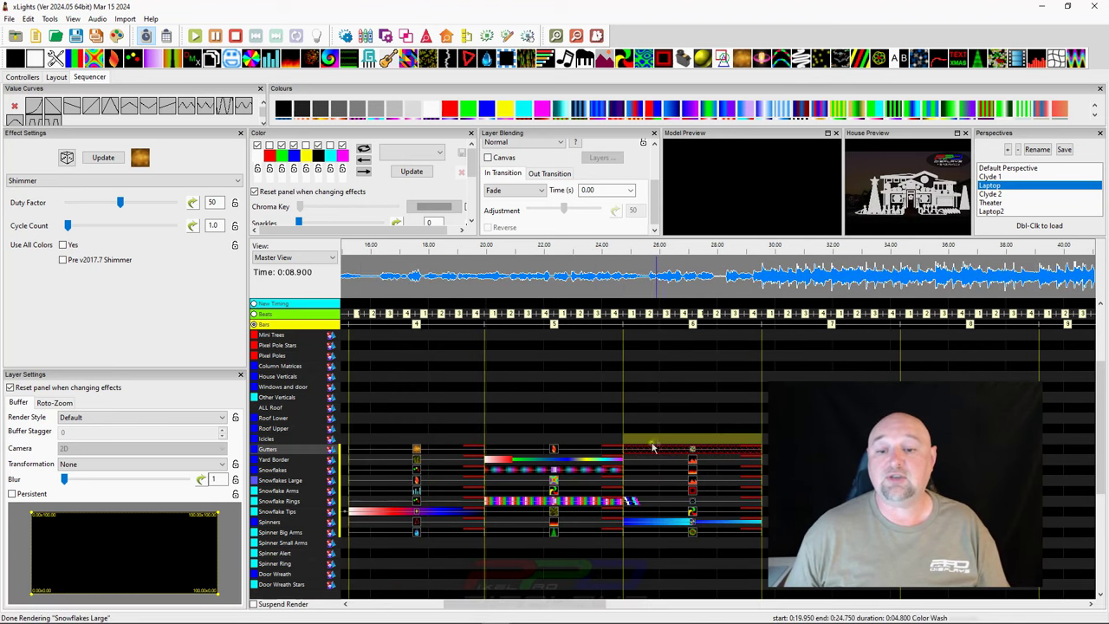
{"action": "left_click_drag", "start_coordinate": [350, 412], "coordinate": [744, 542]}
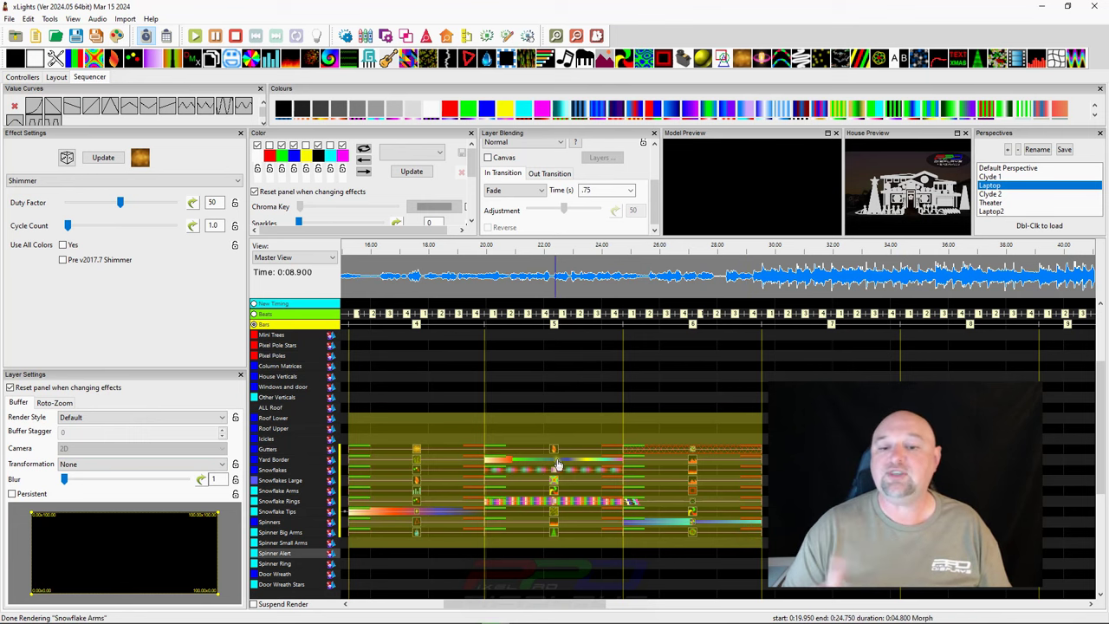
{"action": "scroll", "coordinate": [471, 470], "scroll_direction": "up", "scroll_amount": 1}
{"action": "left_click", "coordinate": [454, 460]}
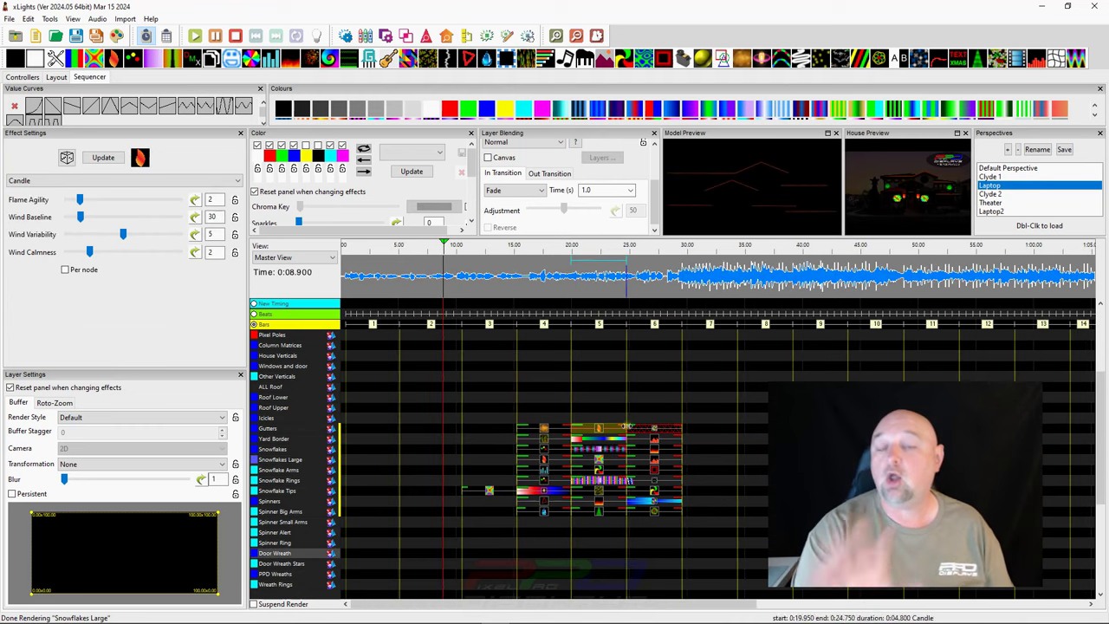
Step: Select the block of effects starting at the Gutters Shimmer and set their fade time to 1.00 seconds
{"action": "left_click", "coordinate": [555, 429]}
{"action": "left_click_drag", "start_coordinate": [558, 433], "coordinate": [615, 530]}
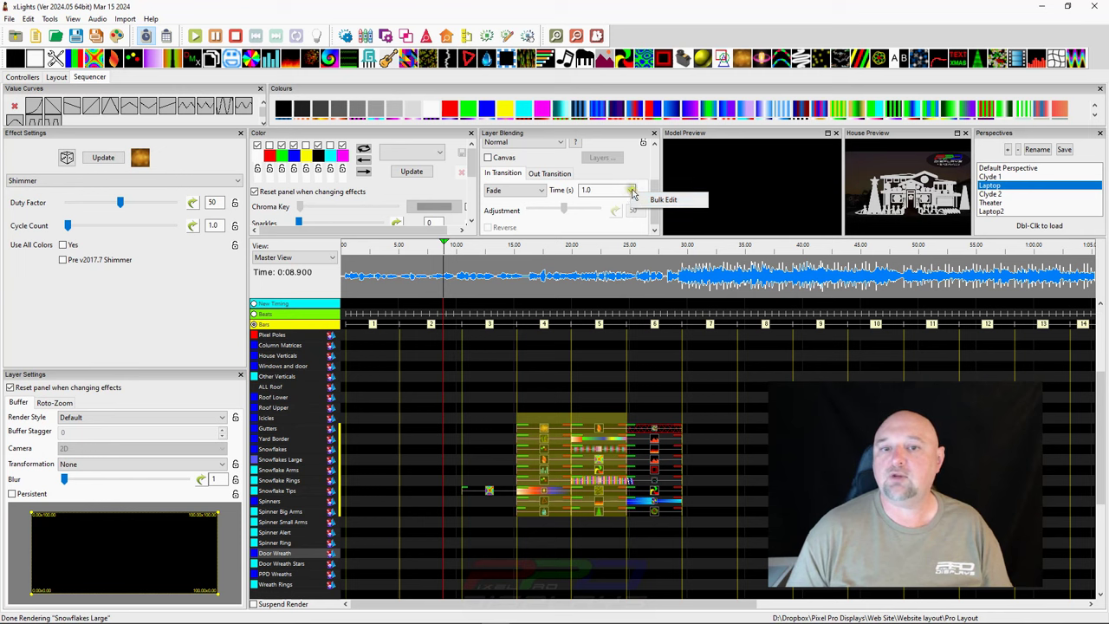
{"action": "left_click", "coordinate": [660, 199]}
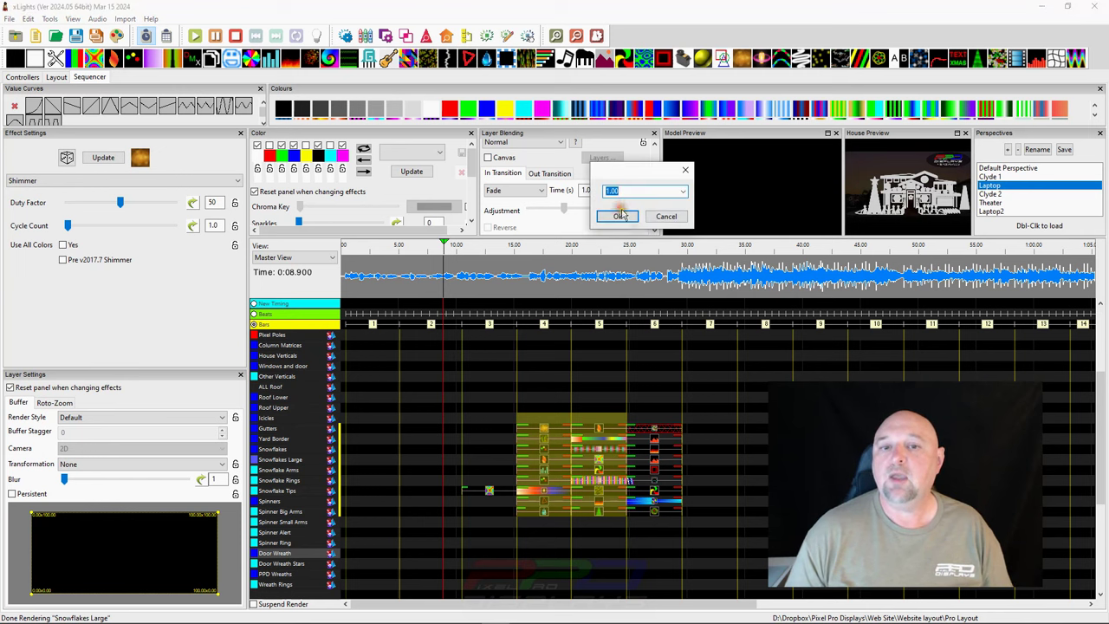
{"action": "left_click", "coordinate": [620, 216]}
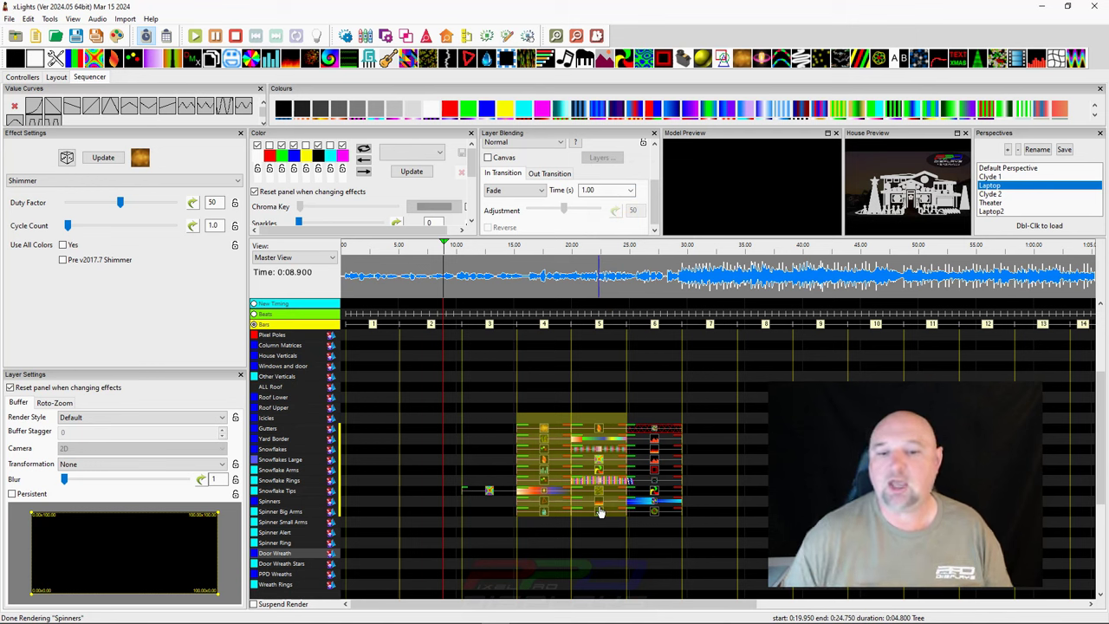
Step: Copy the Candle effect from the Gutters row and launch a blank Notepad window
{"action": "left_click_drag", "start_coordinate": [517, 413], "coordinate": [561, 452]}
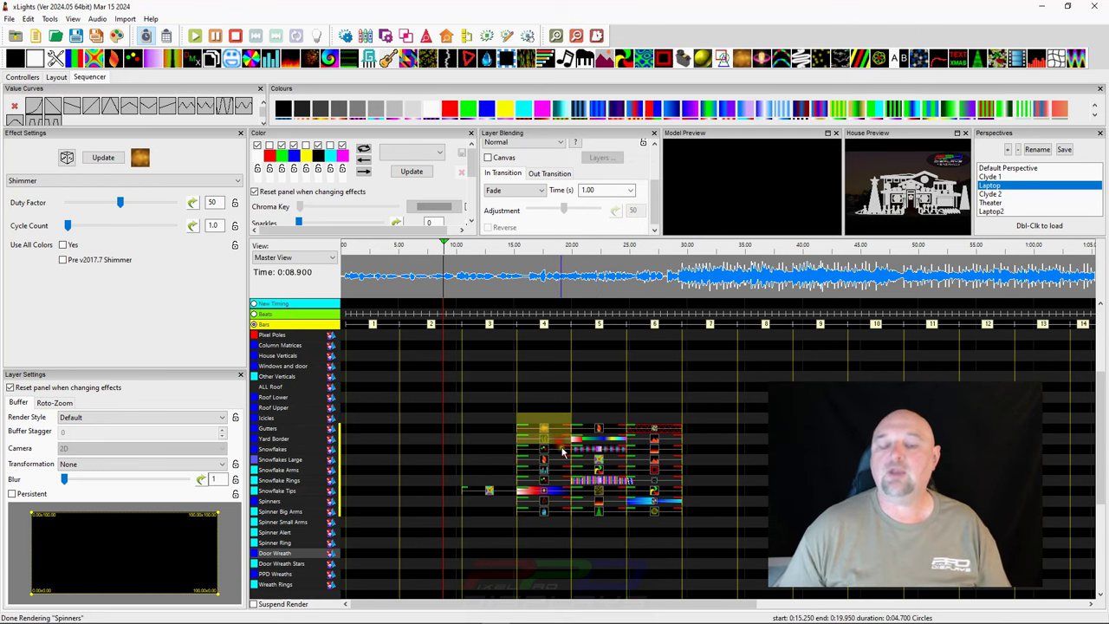
{"action": "left_click", "coordinate": [605, 368]}
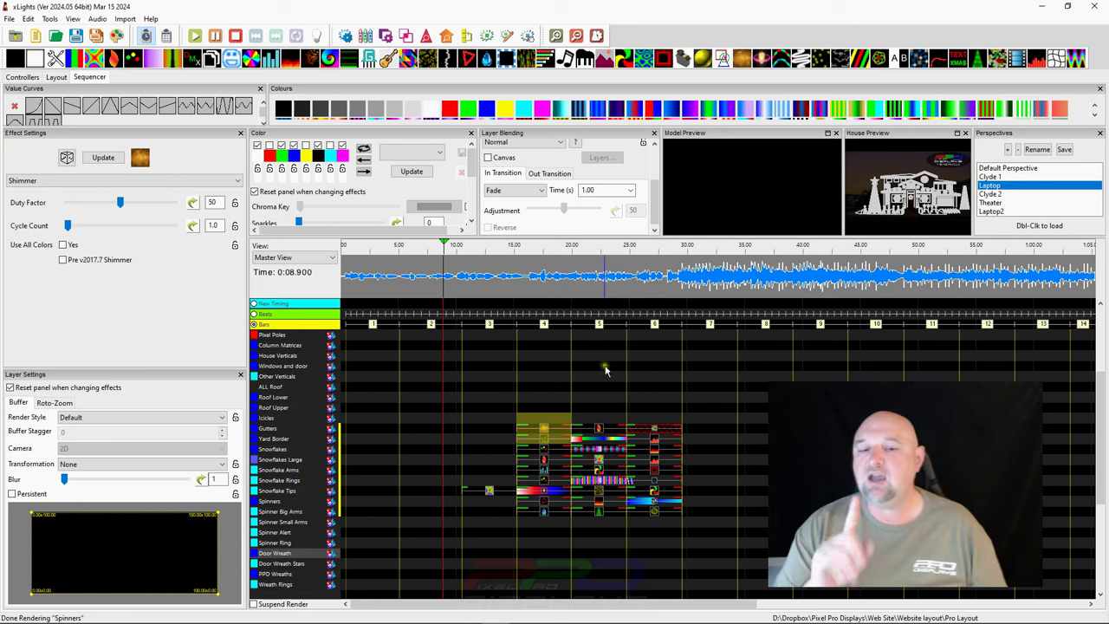
{"action": "left_click", "coordinate": [544, 431]}
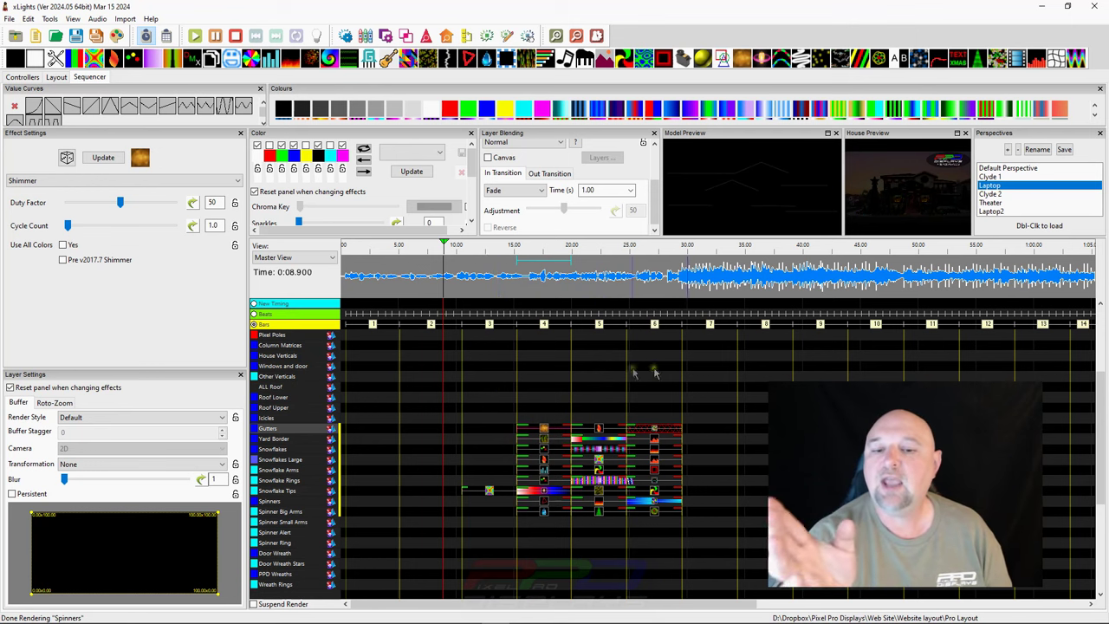
{"action": "left_click", "coordinate": [596, 428]}
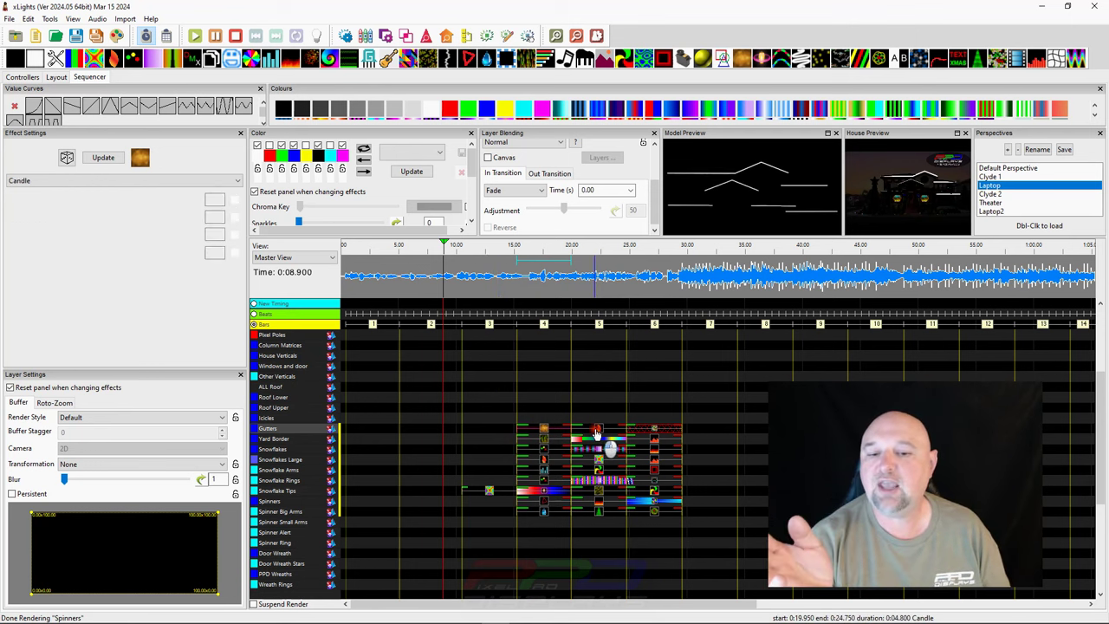
{"action": "right_click", "coordinate": [594, 427]}
{"action": "left_click", "coordinate": [601, 192]}
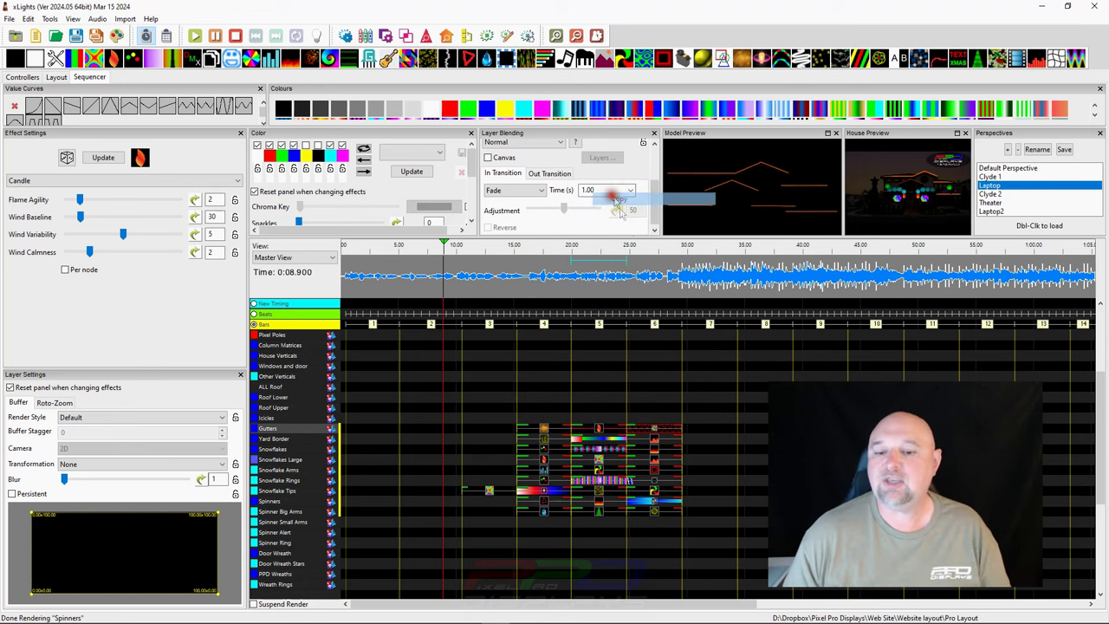
{"action": "scroll", "coordinate": [617, 442], "scroll_direction": "up", "scroll_amount": 3}
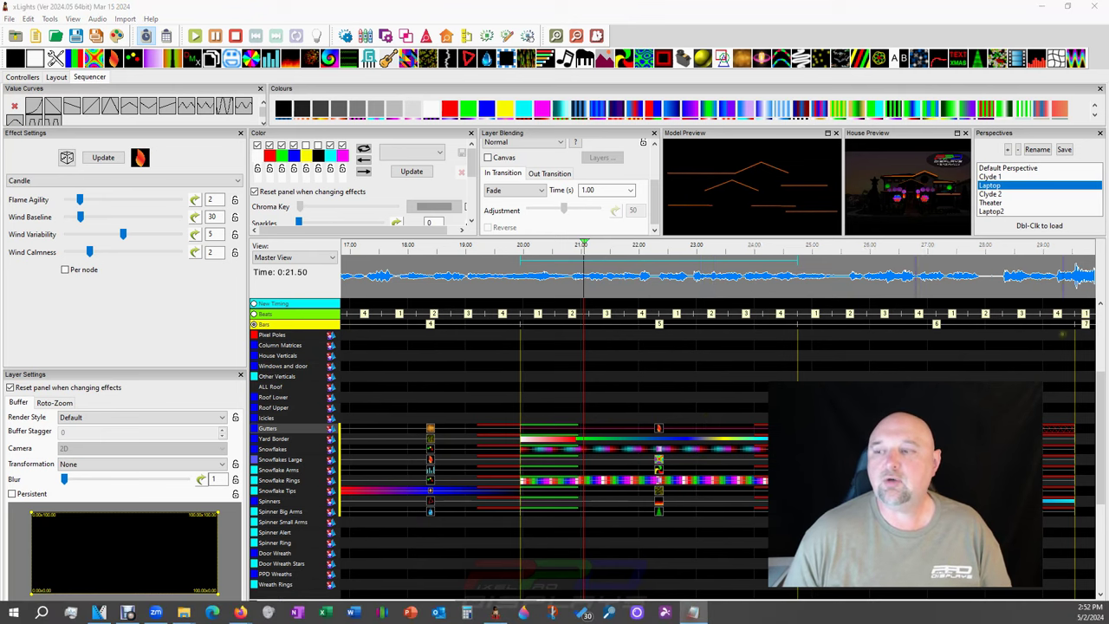
{"action": "left_click", "coordinate": [693, 617]}
Step: Move the Notepad window higher and paste the copied Candle effect settings
{"action": "left_click_drag", "start_coordinate": [173, 112], "coordinate": [243, 39]}
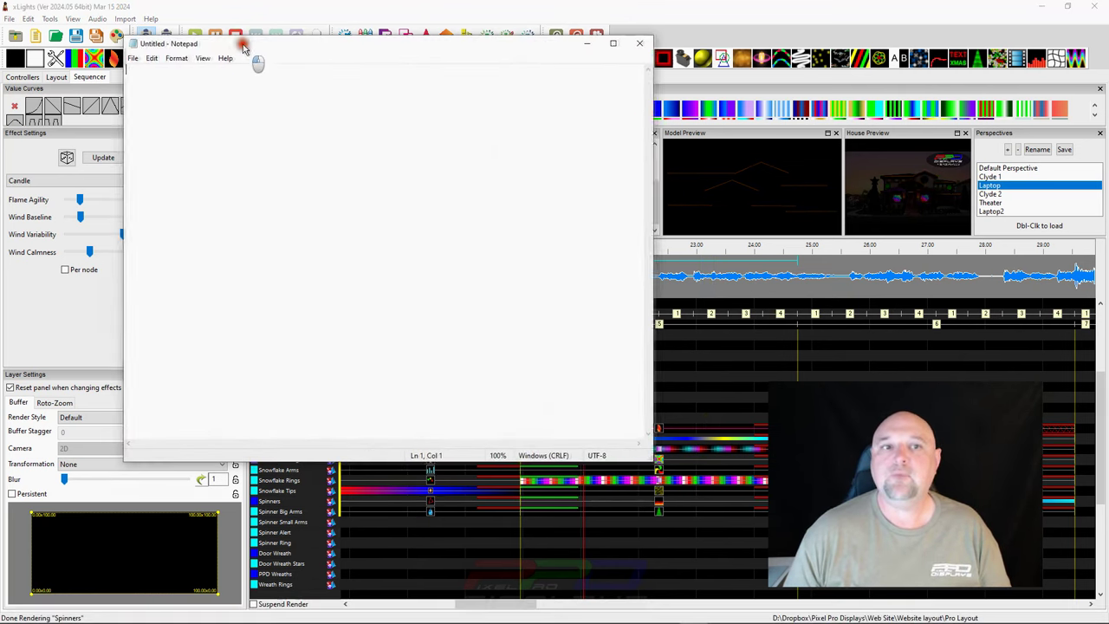
{"action": "right_click", "coordinate": [250, 84]}
{"action": "left_click", "coordinate": [268, 131]}
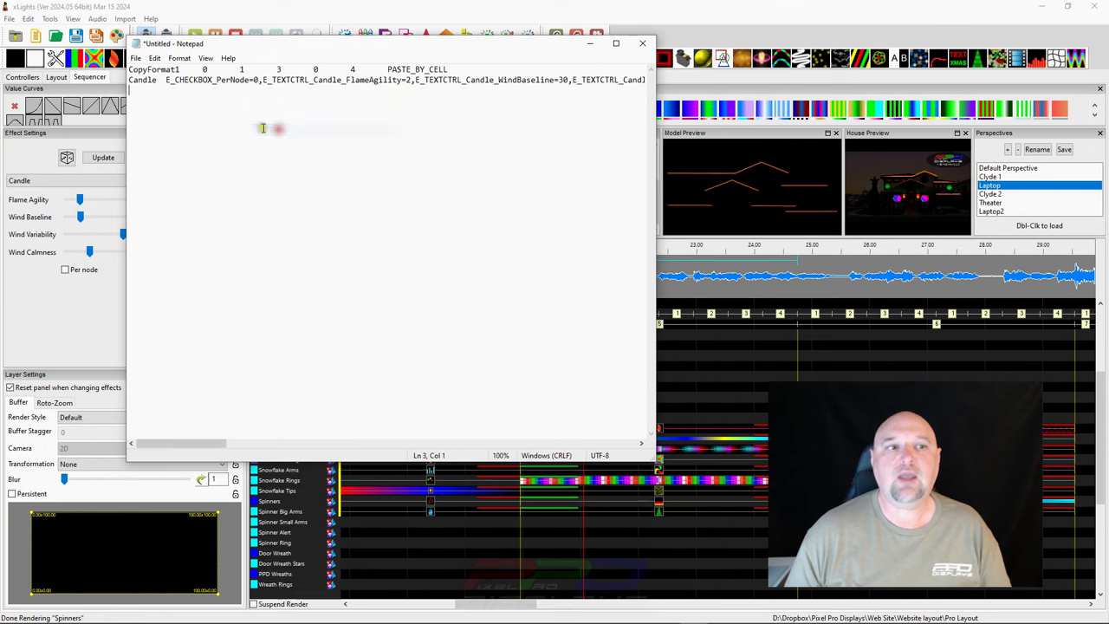
Step: Select the T_TEXTCTRL_Fadein=1.00 entry in the pasted text, then return to xLights
{"action": "left_click", "coordinate": [338, 79]}
{"action": "key", "text": "ctrl+Right"}
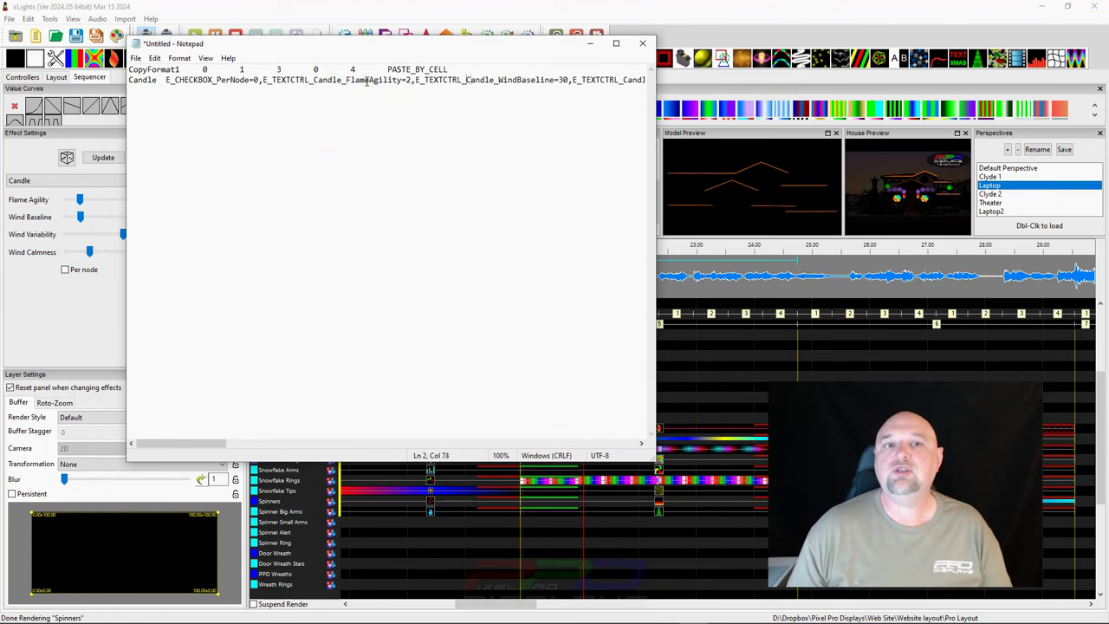
{"action": "key", "text": "Right"}
{"action": "key", "text": "Right"}
{"action": "key", "text": "Right"}
{"action": "key", "text": "Right"}
{"action": "key", "text": "Right"}
{"action": "key", "text": "Right"}
{"action": "key", "text": "Right"}
{"action": "key", "text": "Right"}
{"action": "key", "text": "Right"}
{"action": "key", "text": "Right"}
{"action": "key", "text": "Right"}
{"action": "key", "text": "Right"}
{"action": "key", "text": "Right"}
{"action": "key", "text": "Right"}
{"action": "key", "text": "Right"}
{"action": "key", "text": "Right"}
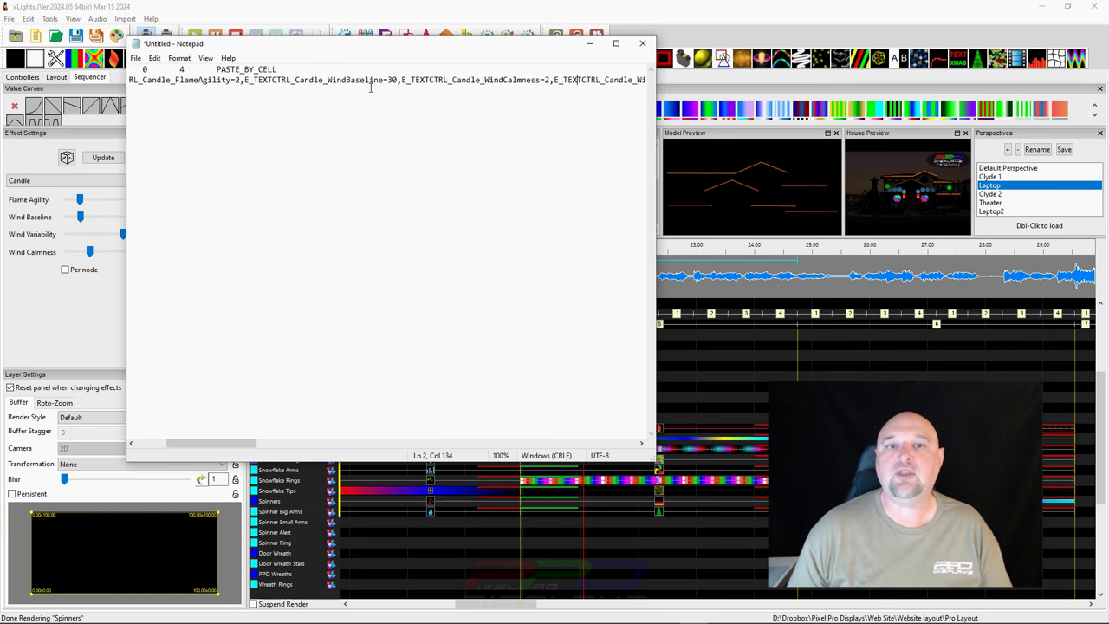
{"action": "key", "text": "Right"}
{"action": "key", "text": "Right"}
{"action": "key", "text": "Right"}
{"action": "key", "text": "Right"}
{"action": "key", "text": "Right"}
{"action": "key", "text": "Right"}
{"action": "key", "text": "Right"}
{"action": "key", "text": "Right"}
{"action": "key", "text": "Right"}
{"action": "key", "text": "Right"}
{"action": "key", "text": "Right"}
{"action": "key", "text": "Right"}
{"action": "key", "text": "Right"}
{"action": "key", "text": "Right"}
{"action": "key", "text": "Right"}
{"action": "key", "text": "Right"}
{"action": "key", "text": "Right"}
{"action": "key", "text": "Right"}
{"action": "key", "text": "Right"}
{"action": "key", "text": "Right"}
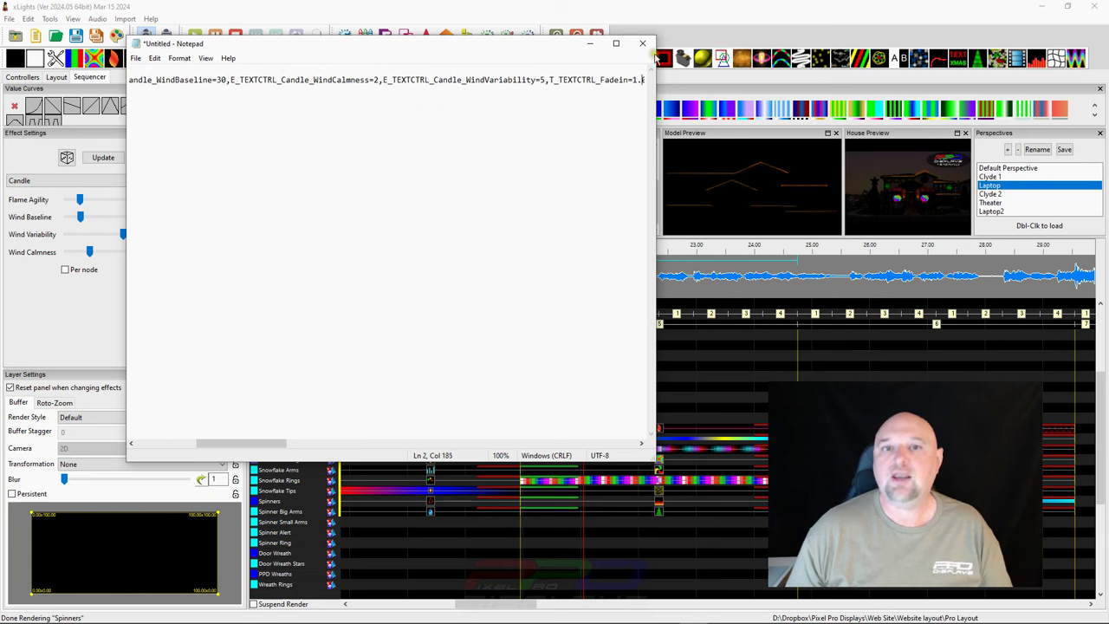
{"action": "left_click_drag", "start_coordinate": [598, 79], "coordinate": [633, 80]}
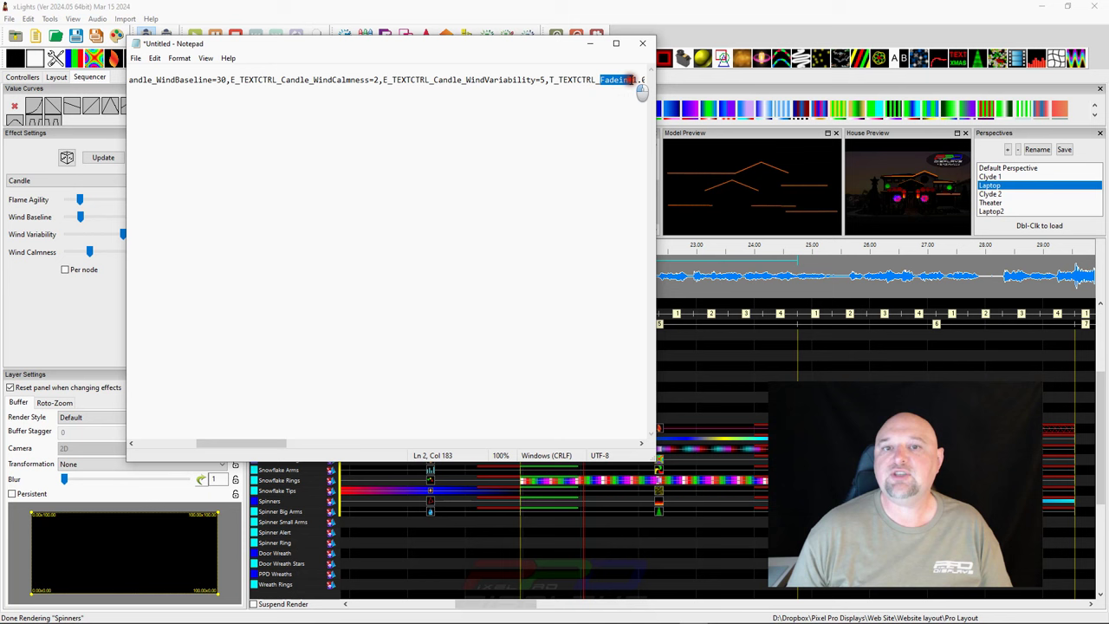
{"action": "left_click", "coordinate": [547, 79]}
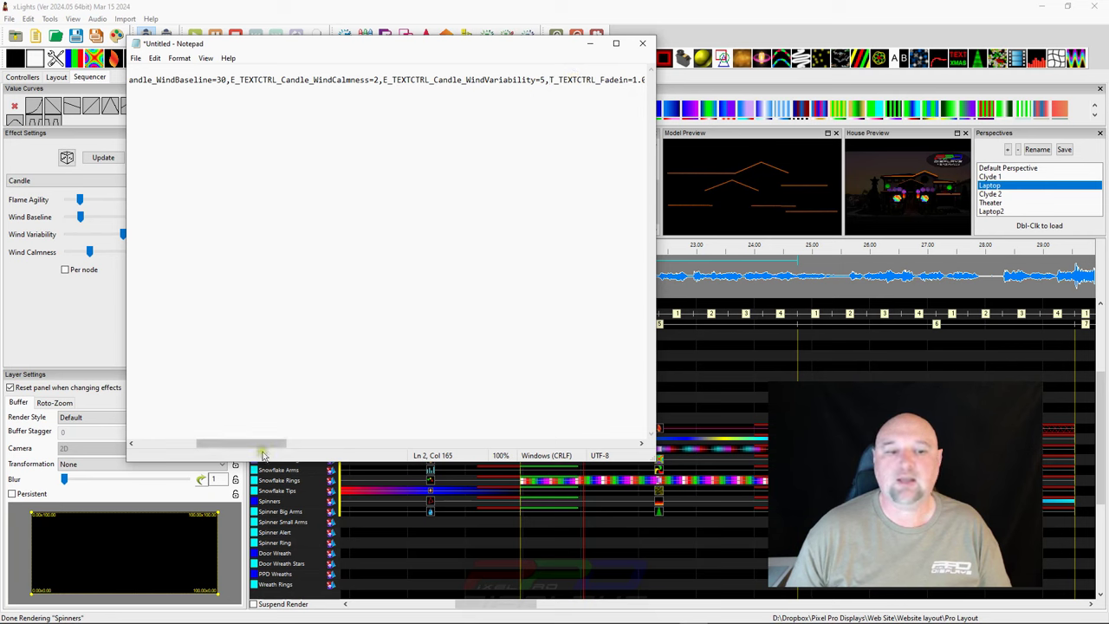
{"action": "left_click_drag", "start_coordinate": [262, 452], "coordinate": [286, 445]}
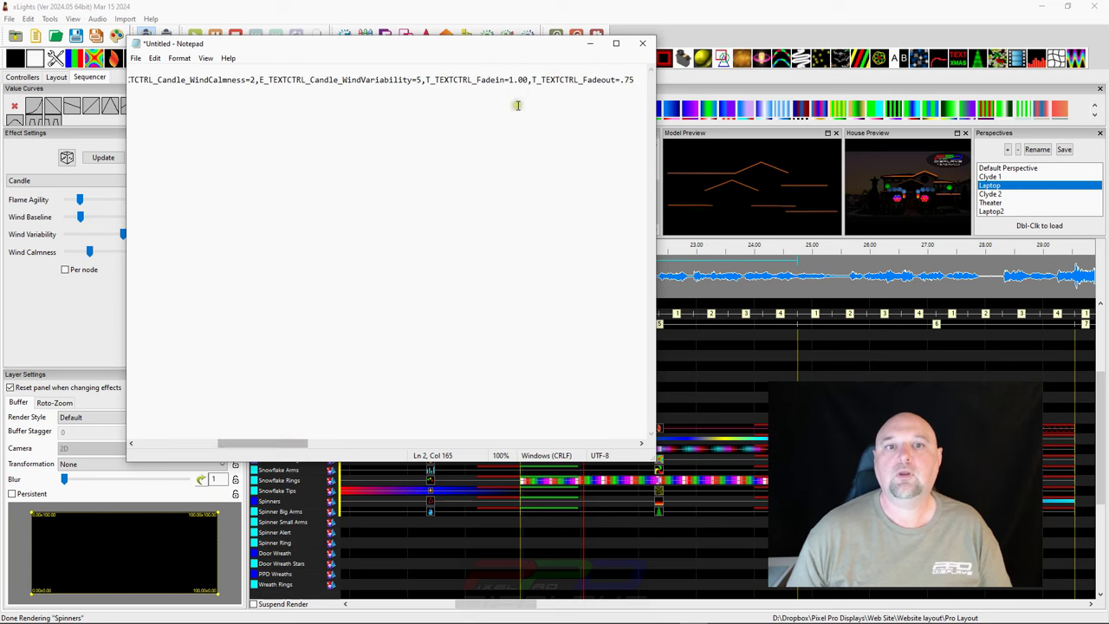
{"action": "left_click_drag", "start_coordinate": [531, 80], "coordinate": [424, 80]}
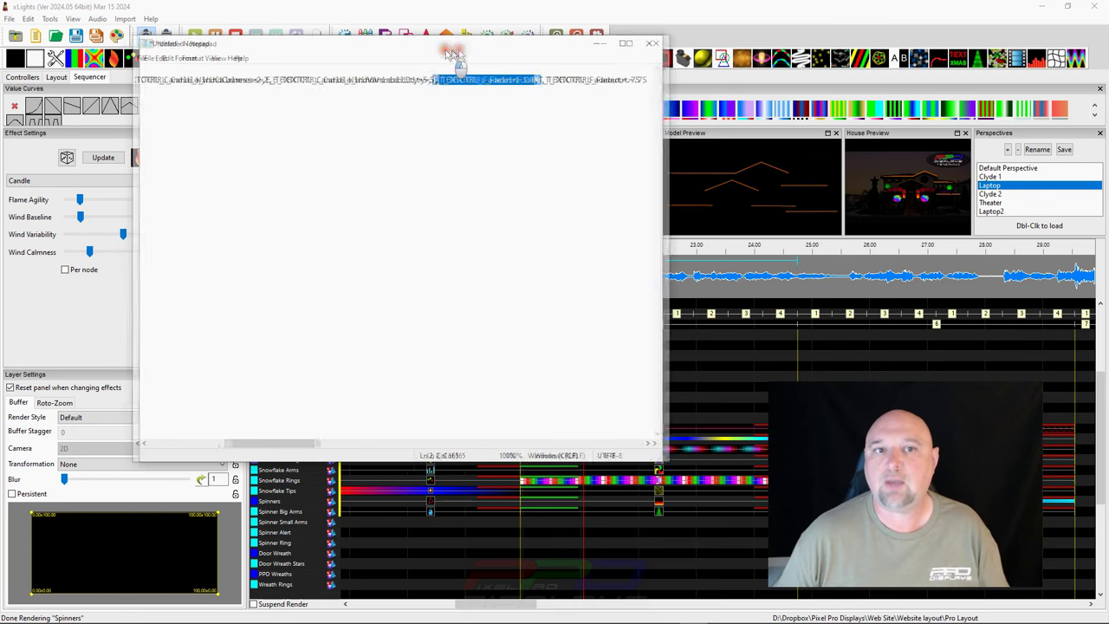
{"action": "left_click", "coordinate": [33, 59]}
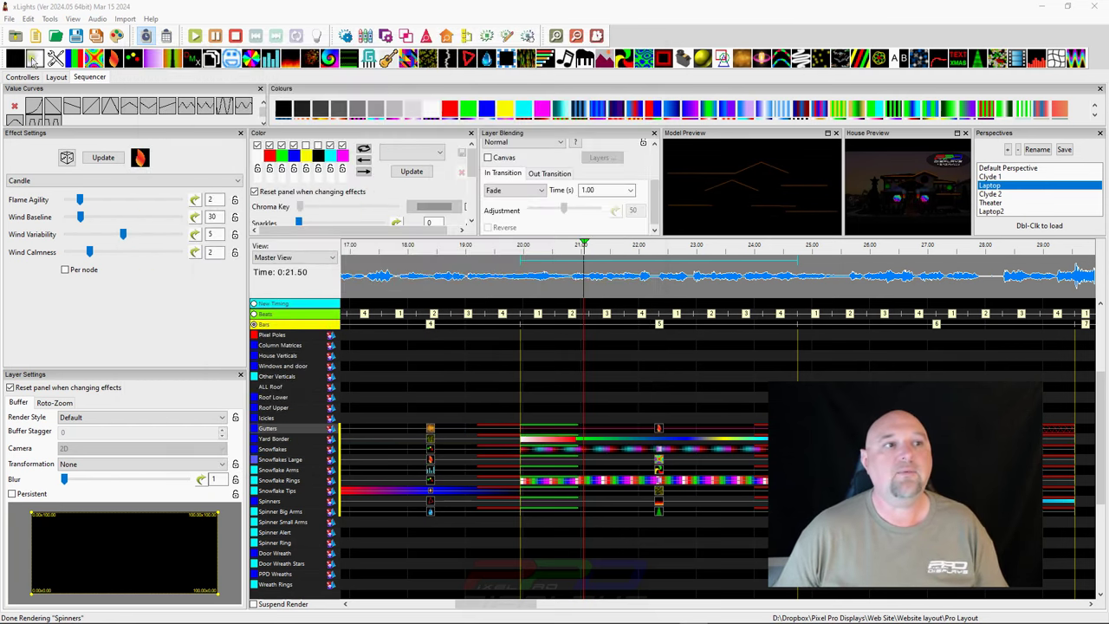
Step: Open the key bindings editor and add a new Apply Setting binding
{"action": "left_click", "coordinate": [9, 18]}
{"action": "left_click", "coordinate": [28, 144]}
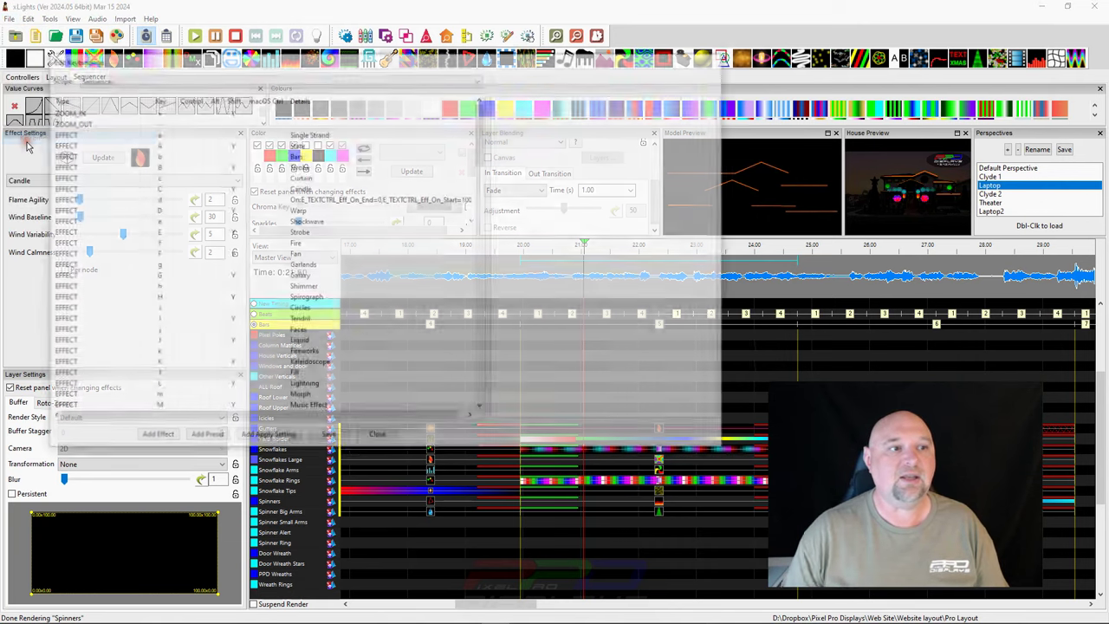
{"action": "scroll", "coordinate": [353, 340], "scroll_direction": "down", "scroll_amount": 10}
{"action": "scroll", "coordinate": [351, 338], "scroll_direction": "down", "scroll_amount": 15}
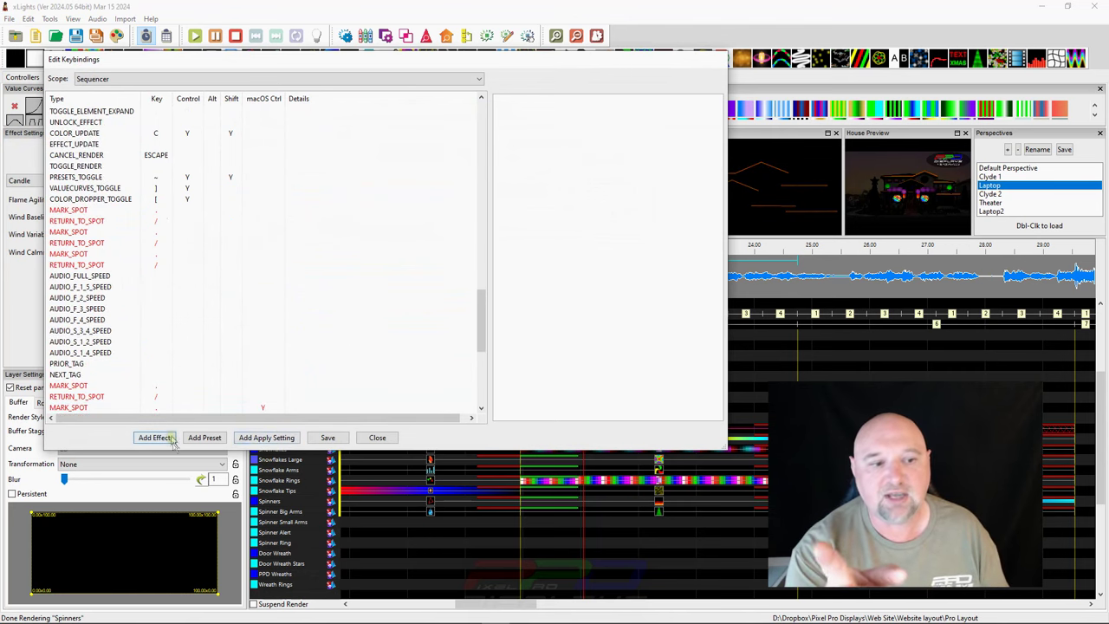
{"action": "left_click", "coordinate": [260, 439]}
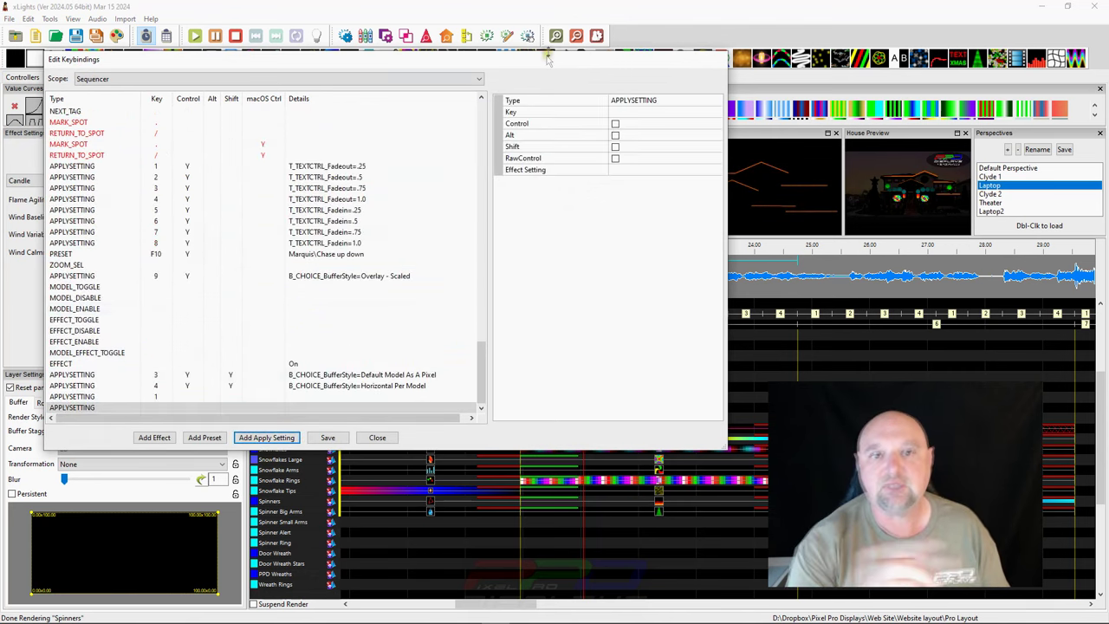
Step: Assign the new T_TEXTCTRL_Fadein binding to key 1 with Control and Alt
{"action": "left_click", "coordinate": [615, 124]}
{"action": "left_click", "coordinate": [617, 112]}
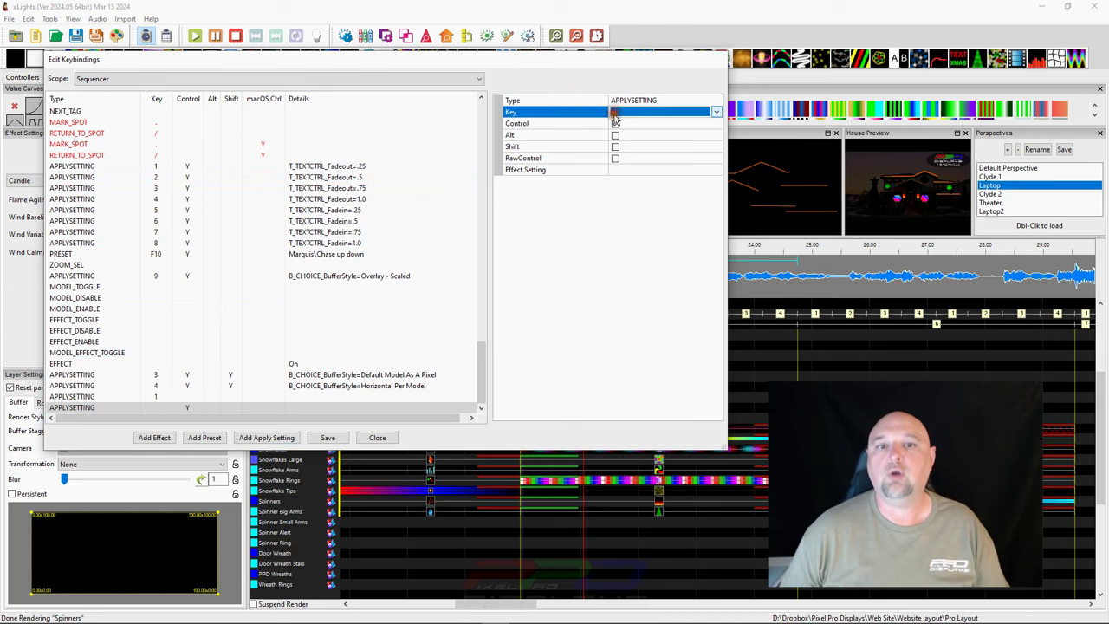
{"action": "left_click", "coordinate": [615, 126]}
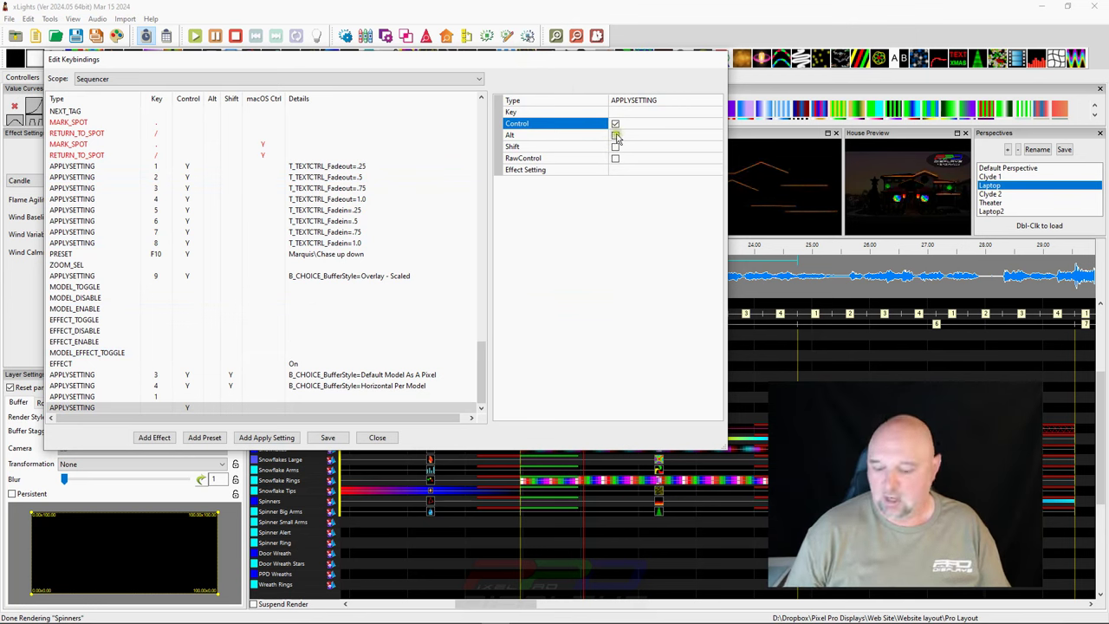
{"action": "left_click", "coordinate": [615, 136]}
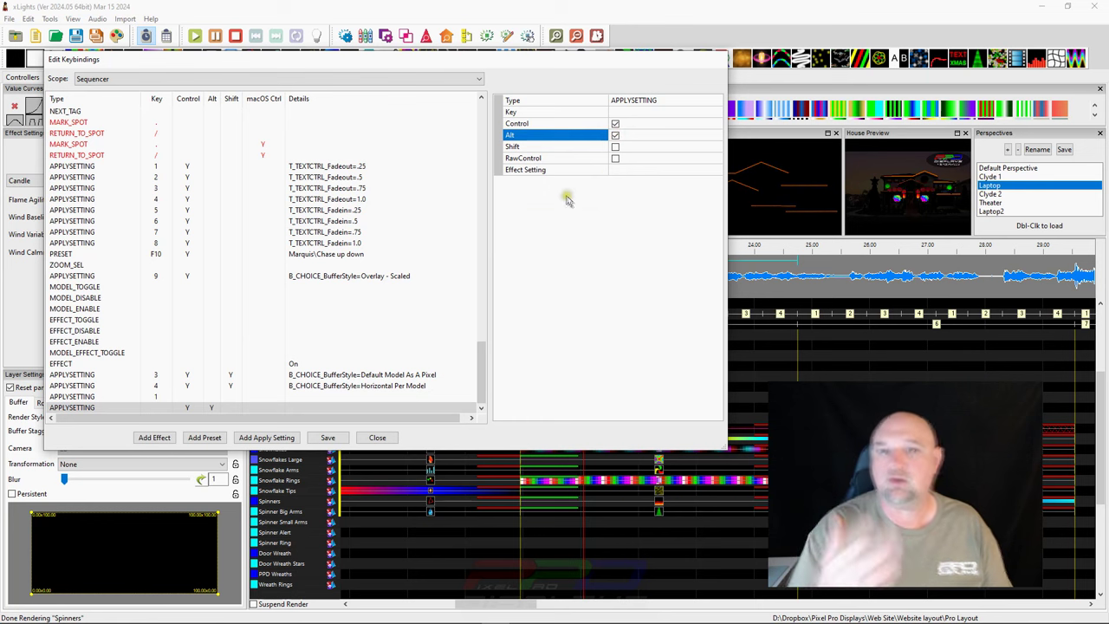
{"action": "left_click", "coordinate": [618, 113]}
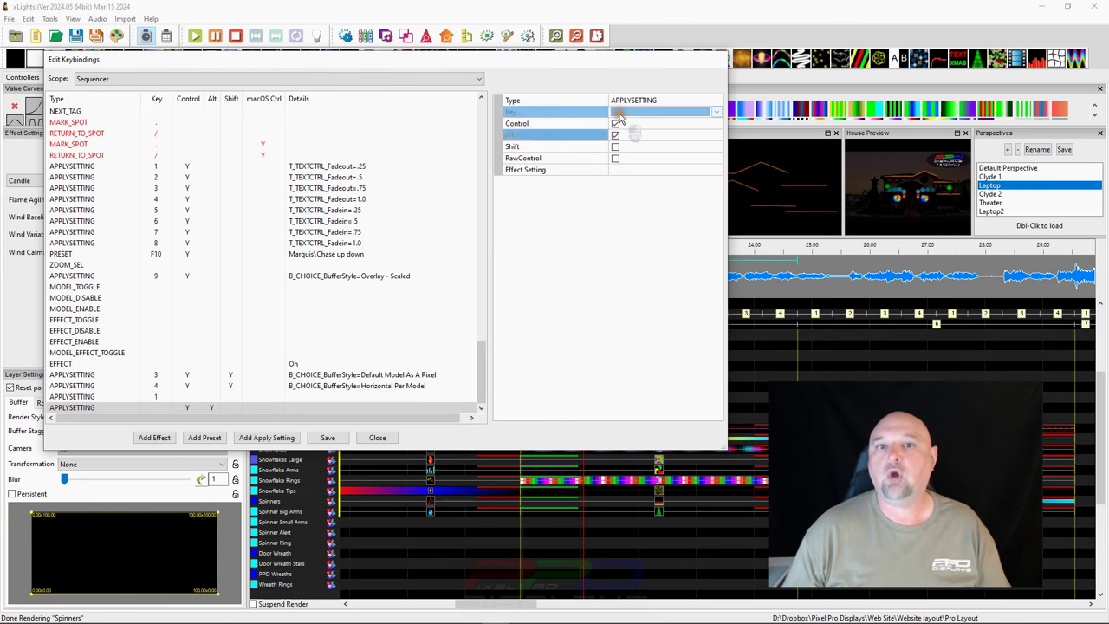
{"action": "left_click", "coordinate": [620, 114]}
{"action": "scroll", "coordinate": [613, 321], "scroll_direction": "down", "scroll_amount": 2}
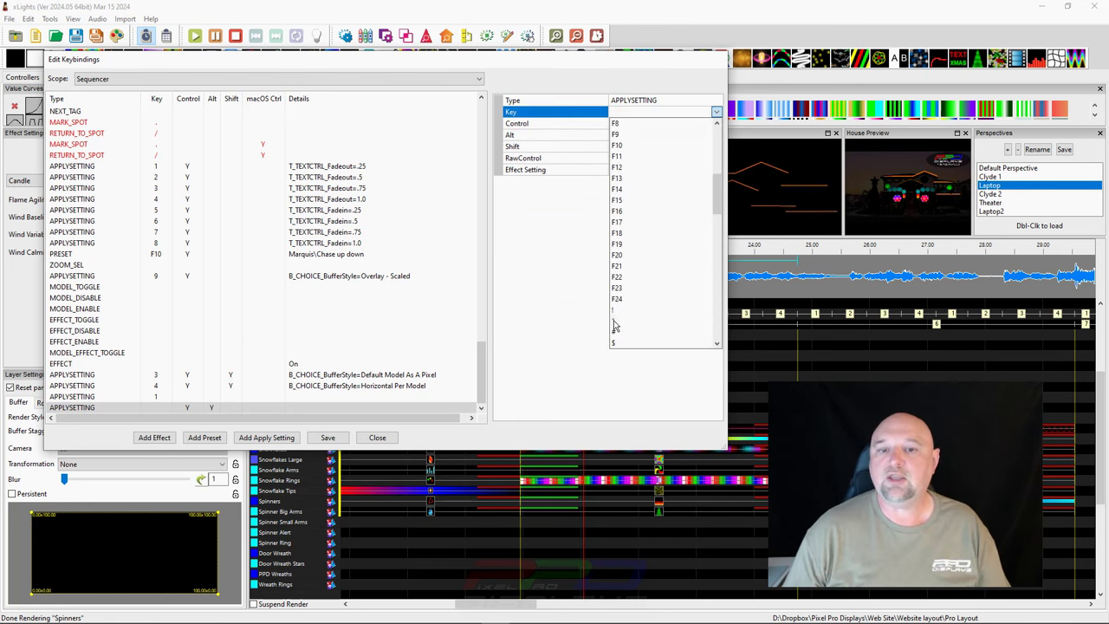
{"action": "scroll", "coordinate": [616, 312], "scroll_direction": "down", "scroll_amount": 8}
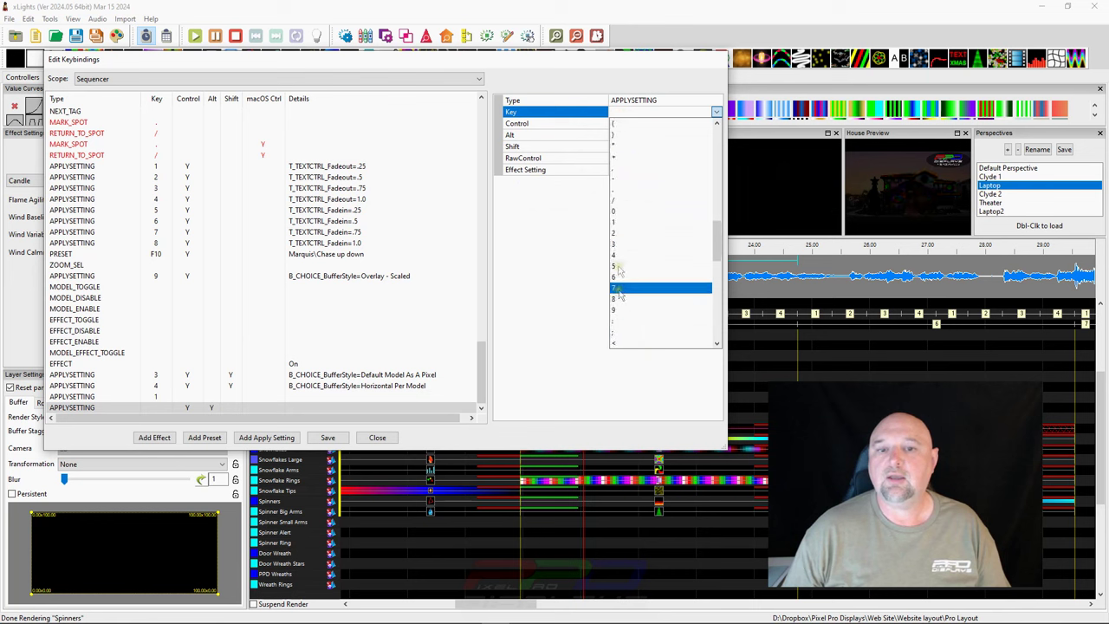
{"action": "left_click", "coordinate": [615, 221]}
{"action": "left_click", "coordinate": [604, 170]}
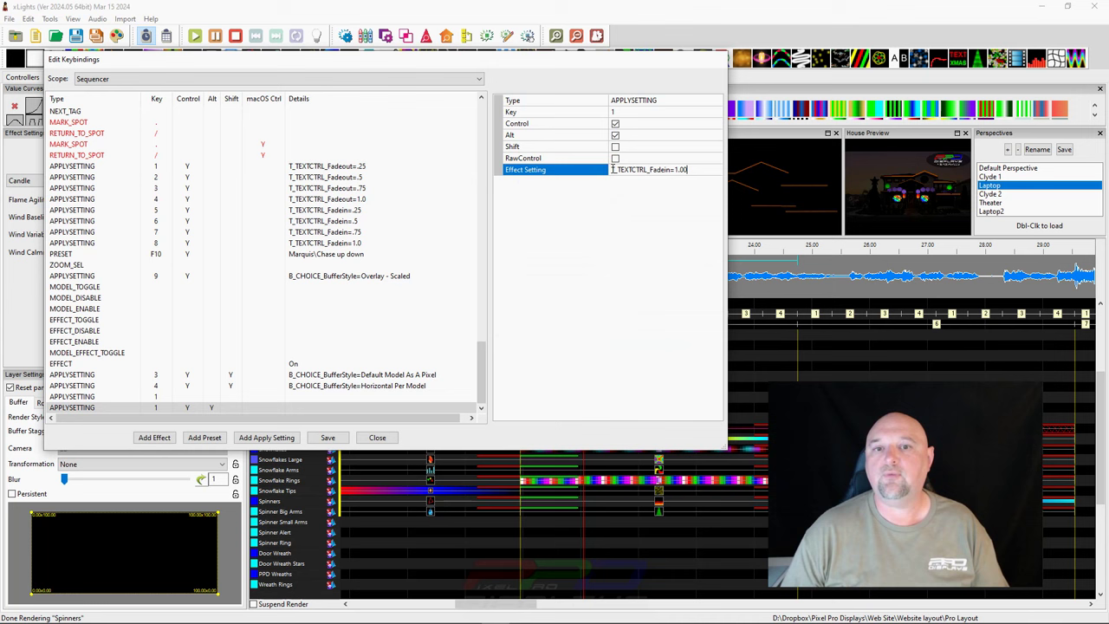
Step: Change the binding's effect setting to T_TEXTCTRL_Fadein=4.00
{"action": "left_click", "coordinate": [678, 169]}
{"action": "key", "text": "BackSpace"}
{"action": "key", "text": "BackSpace"}
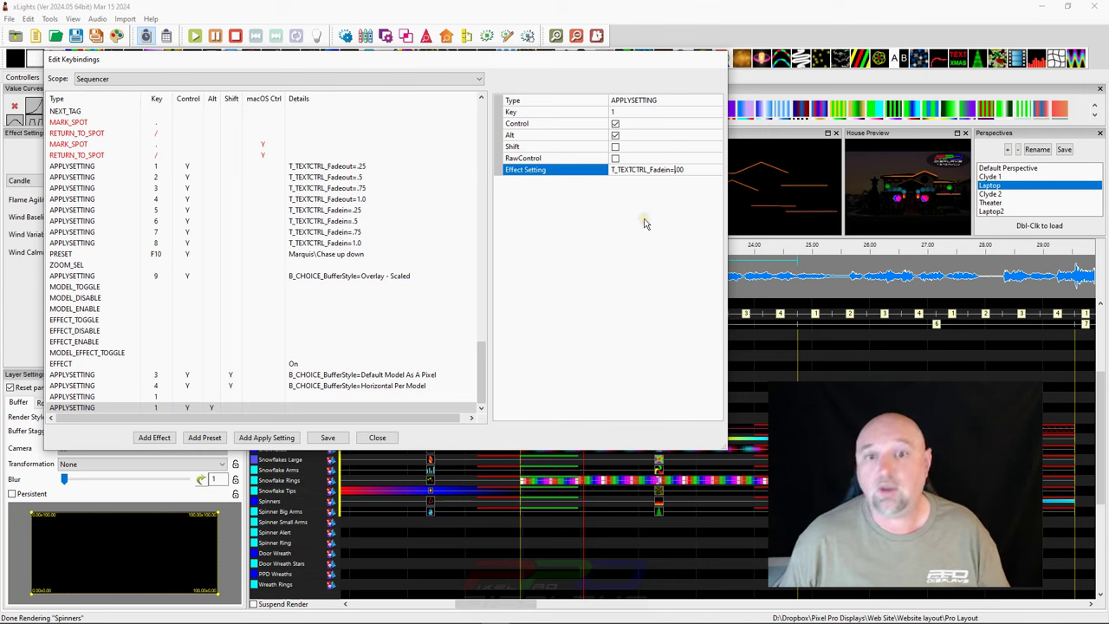
{"action": "type", "text": "4."}
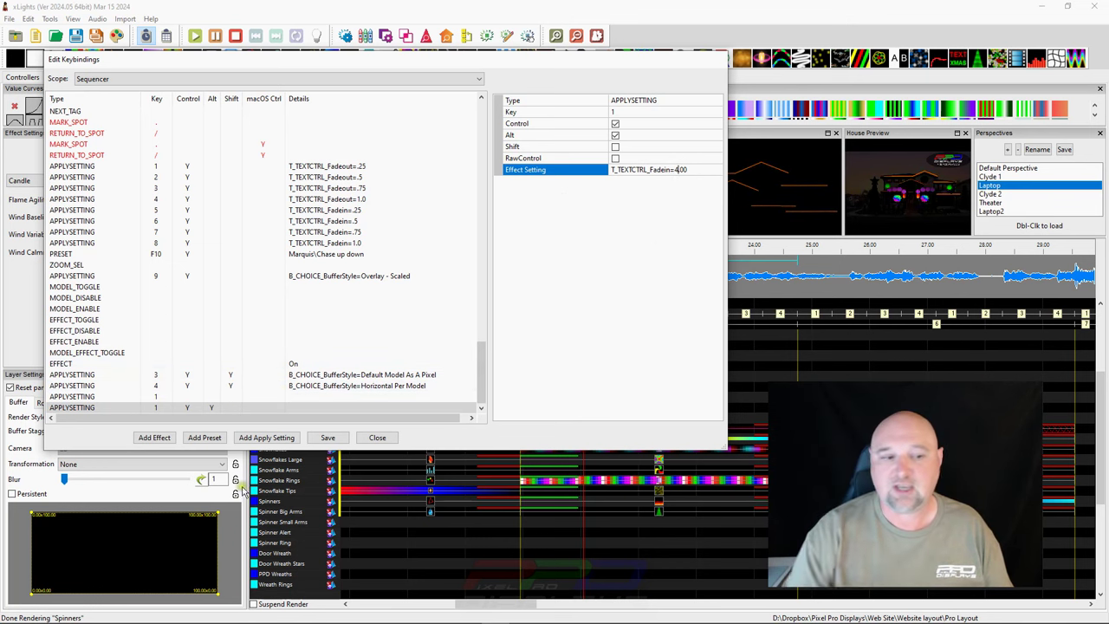
{"action": "left_click", "coordinate": [328, 437]}
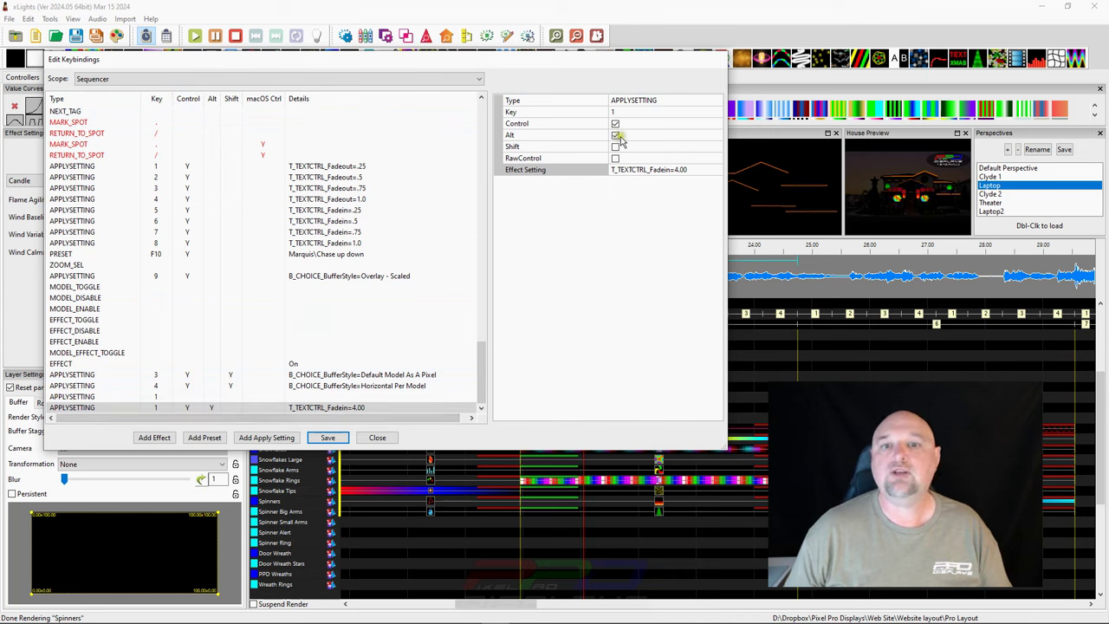
Step: Switch the modifiers from Control+Alt to Control+Shift, then save and close the keybindings
{"action": "left_click", "coordinate": [615, 136]}
{"action": "left_click", "coordinate": [615, 147]}
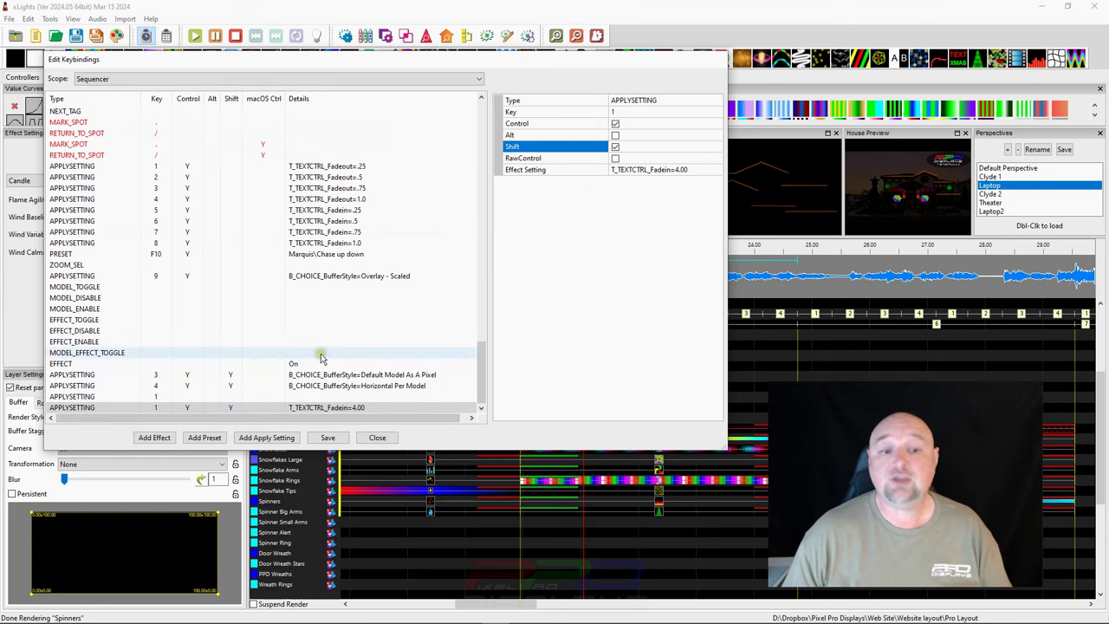
{"action": "left_click", "coordinate": [330, 438]}
{"action": "left_click", "coordinate": [330, 439]}
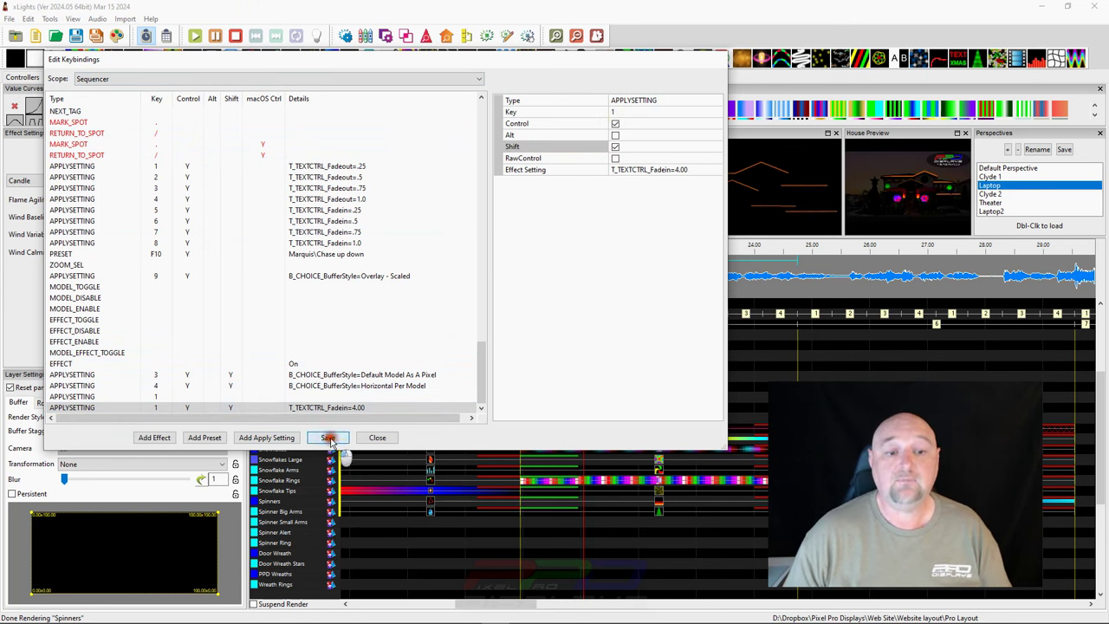
{"action": "left_click", "coordinate": [379, 437]}
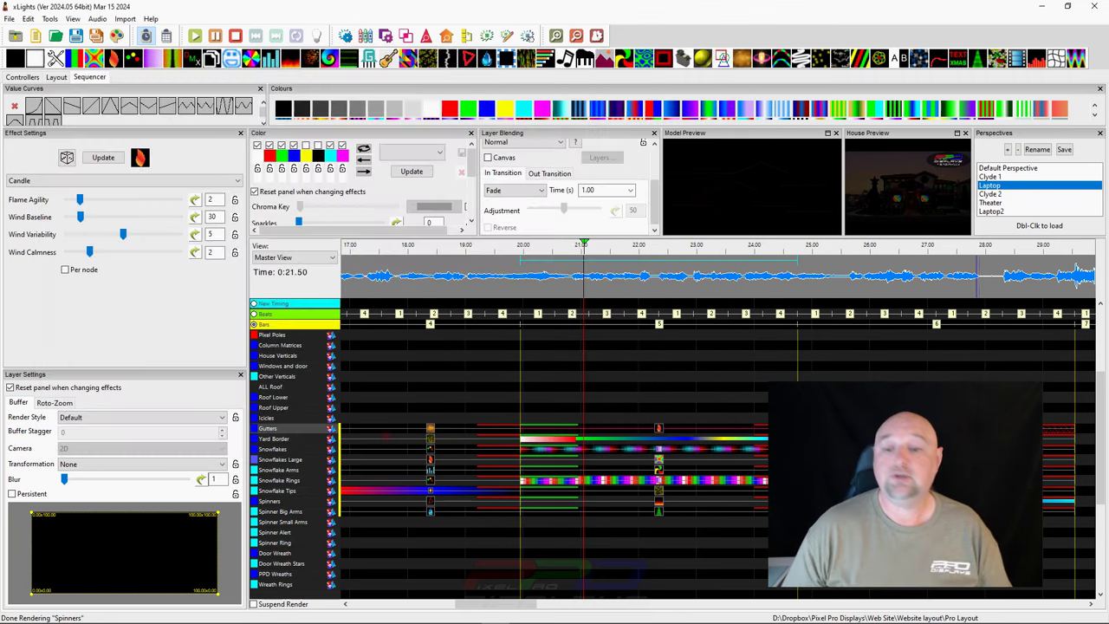
Step: Put a Butterfly effect on Windows and door, undo a stray move, and confirm its 4.00 fade-in
{"action": "key", "text": "b"}
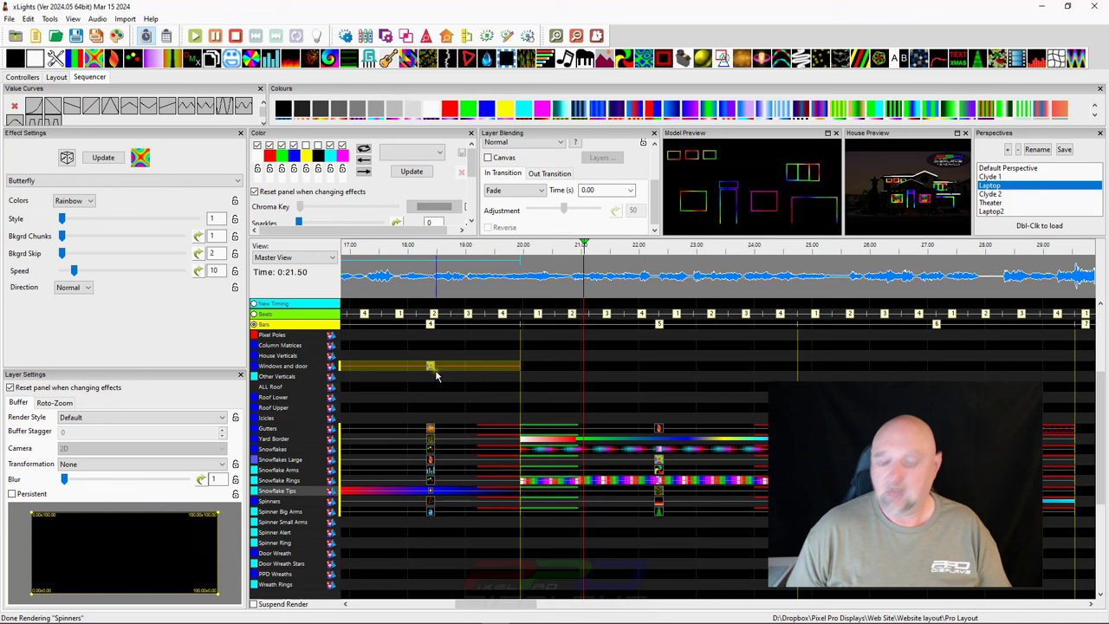
{"action": "left_click_drag", "start_coordinate": [440, 371], "coordinate": [436, 372]}
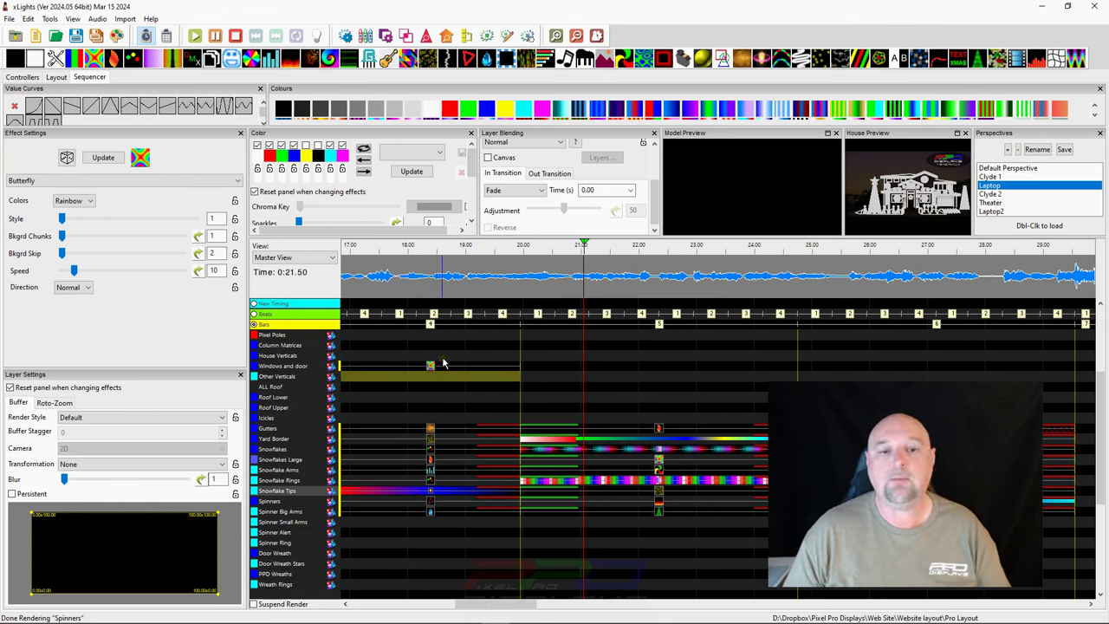
{"action": "key", "text": "ctrl+z"}
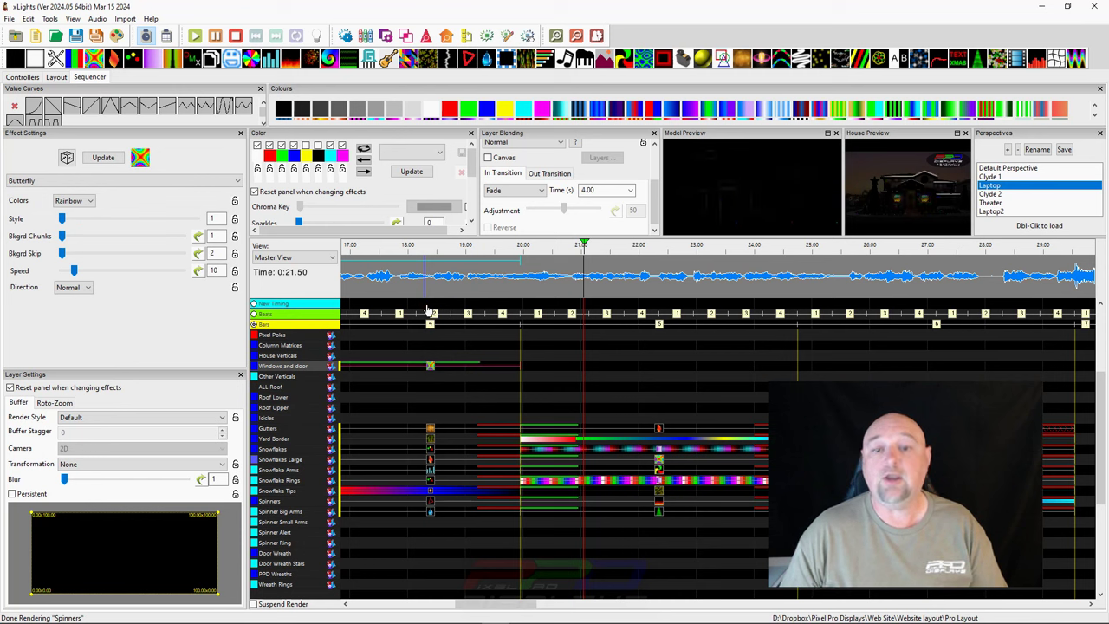
{"action": "double_click", "coordinate": [587, 189]}
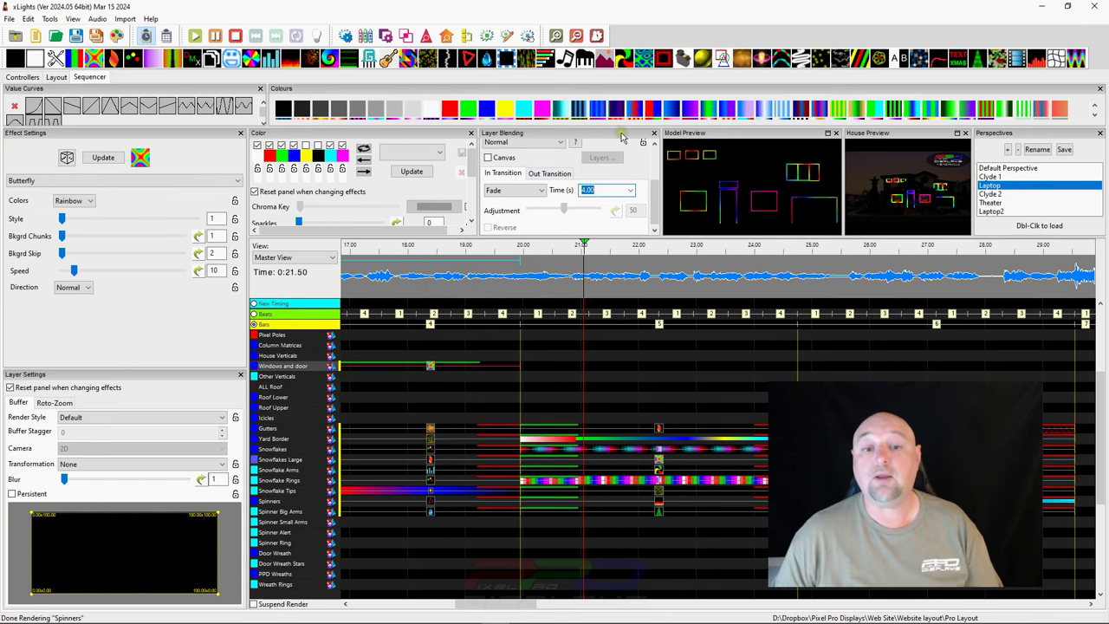
Step: Review the Fadein/Fadeout settings text in Notepad, then delete all of it
{"action": "key", "text": "alt+Tab"}
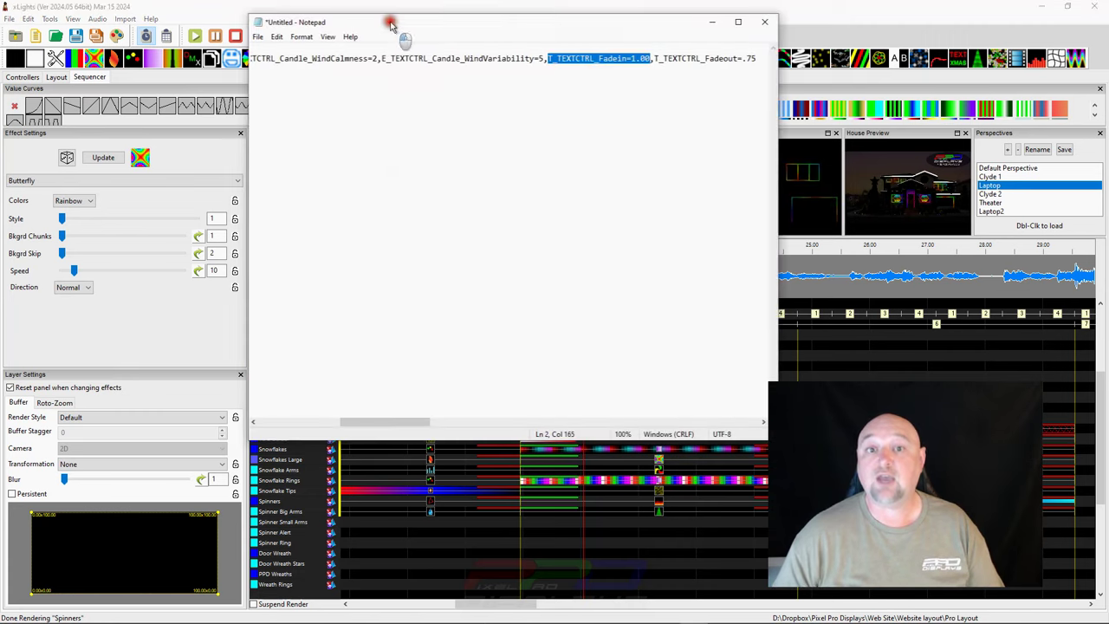
{"action": "key", "text": "ctrl+a"}
{"action": "left_click", "coordinate": [631, 75]}
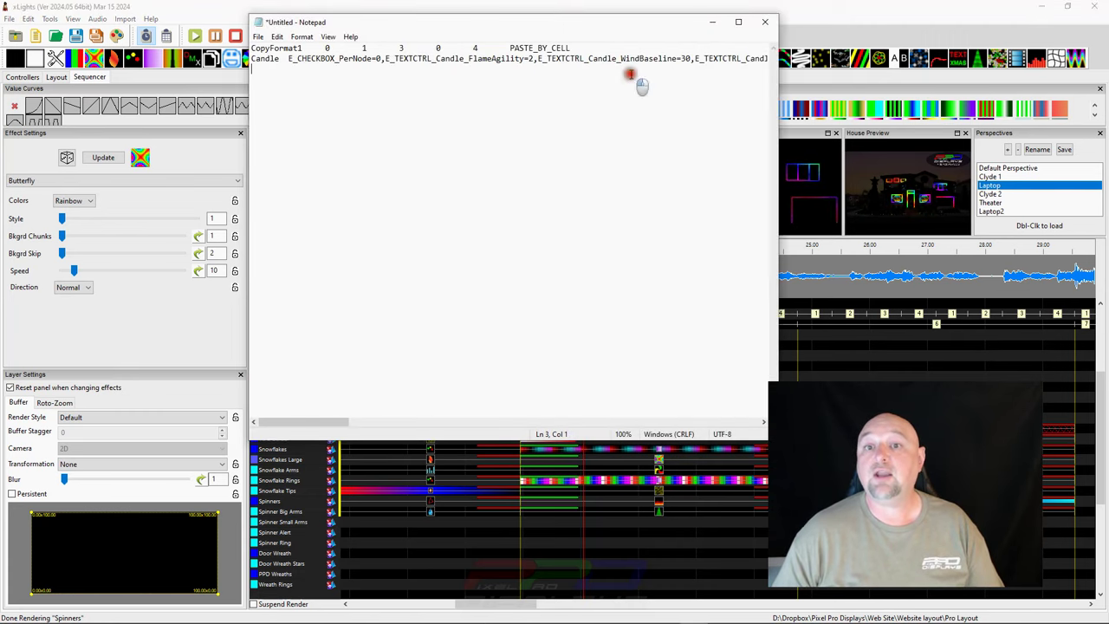
{"action": "left_click", "coordinate": [431, 169]}
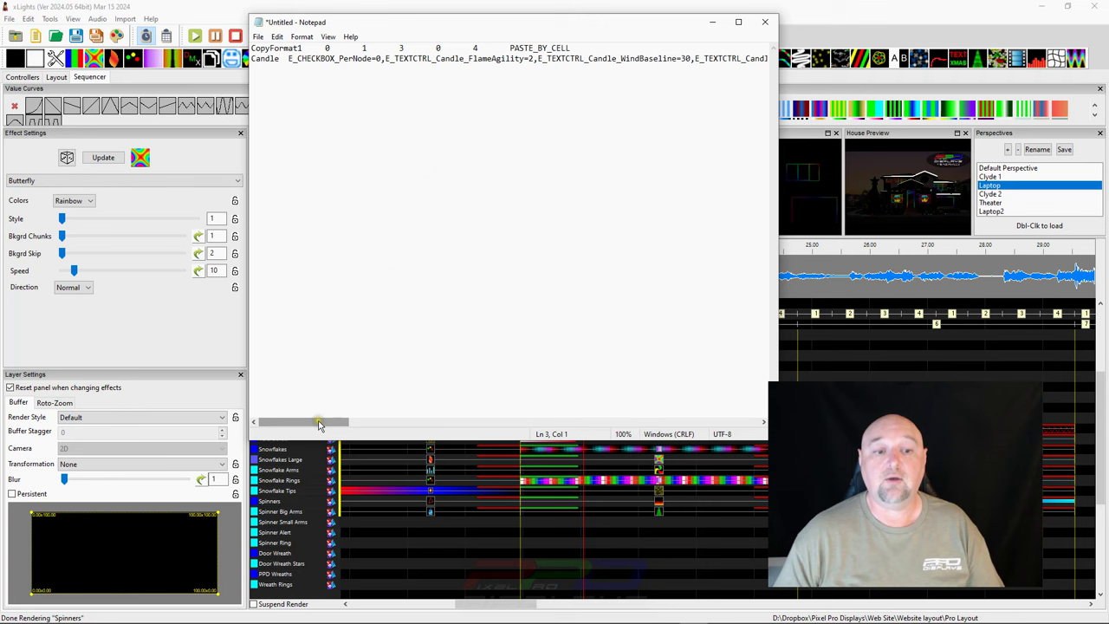
{"action": "left_click_drag", "start_coordinate": [319, 423], "coordinate": [418, 426]}
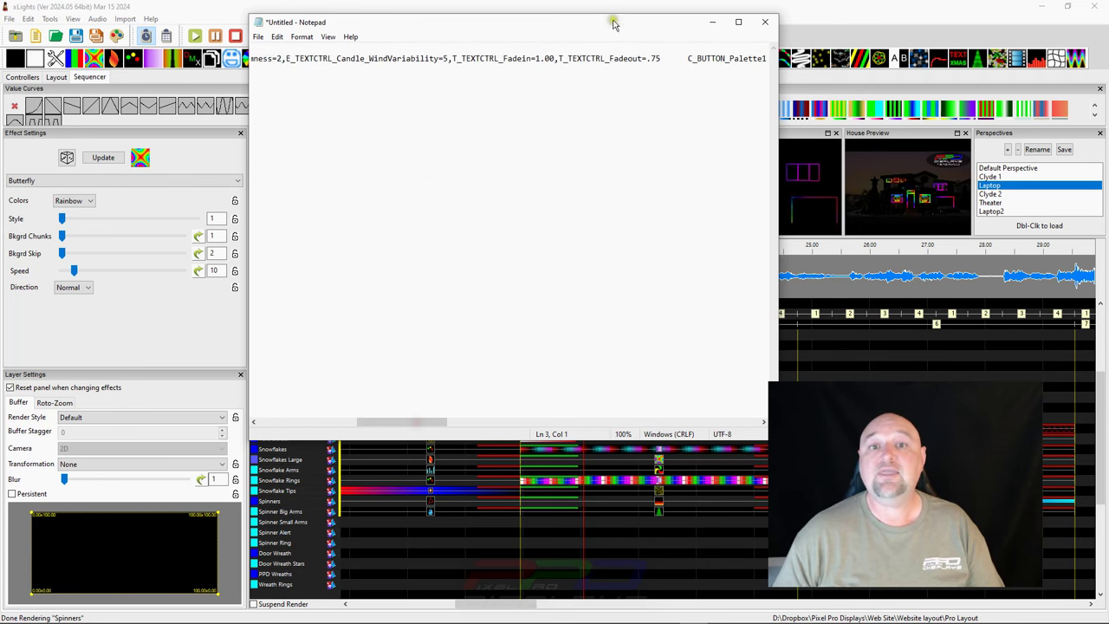
{"action": "left_click_drag", "start_coordinate": [559, 59], "coordinate": [660, 61]}
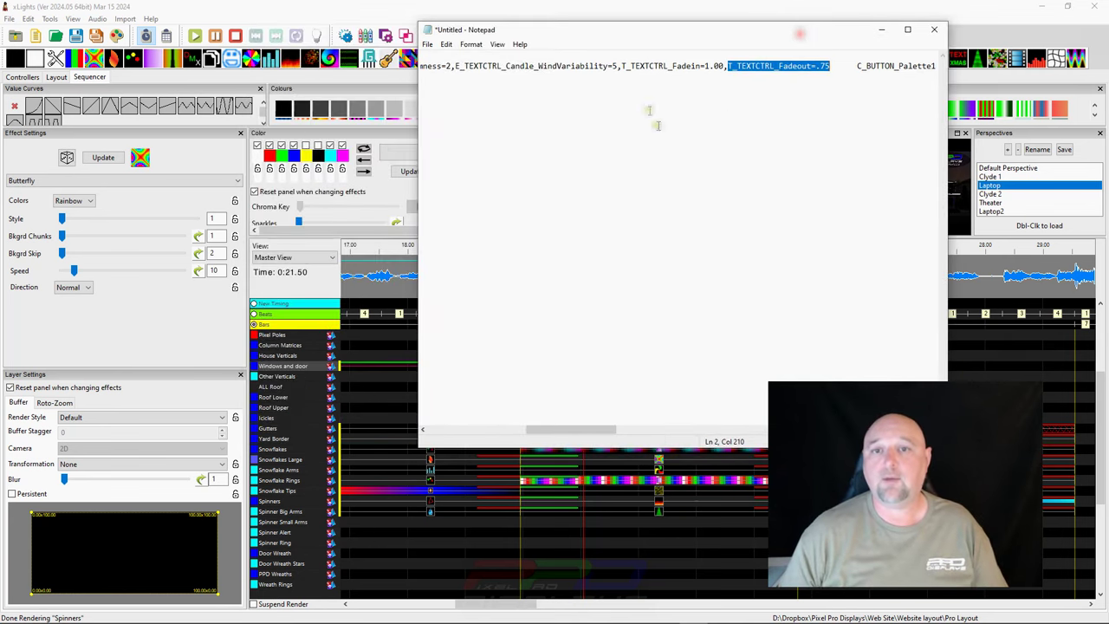
{"action": "left_click", "coordinate": [635, 93]}
{"action": "key", "text": "ctrl+a"}
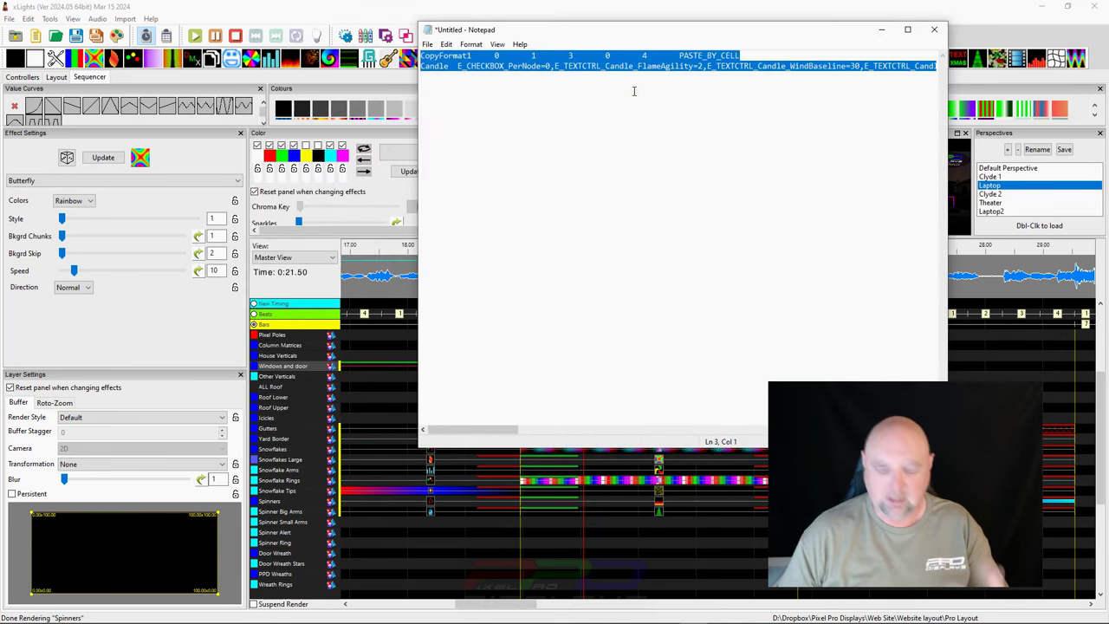
{"action": "key", "text": "Delete"}
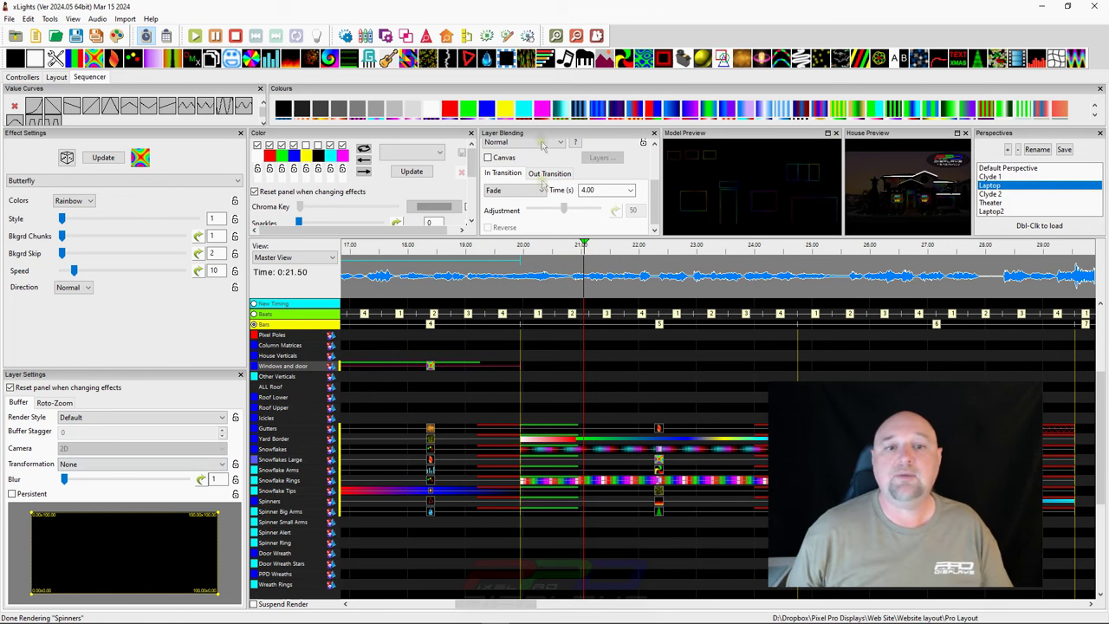
Step: Select the Windows and door Butterfly effect and view its 0.00 Out Transition fade time
{"action": "left_click", "coordinate": [423, 397]}
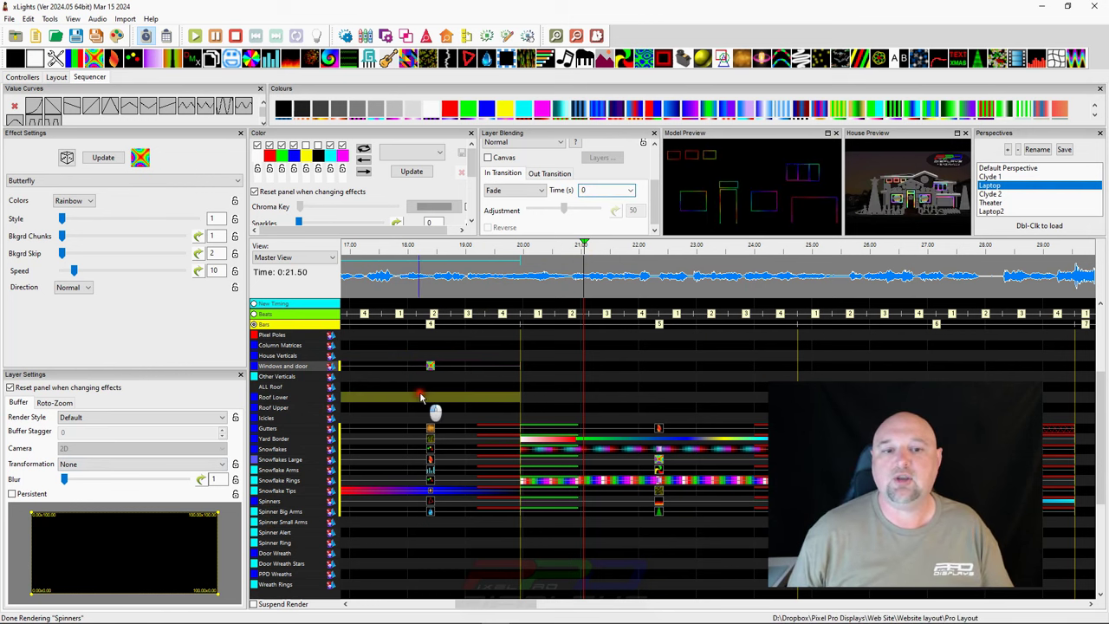
{"action": "left_click", "coordinate": [432, 366]}
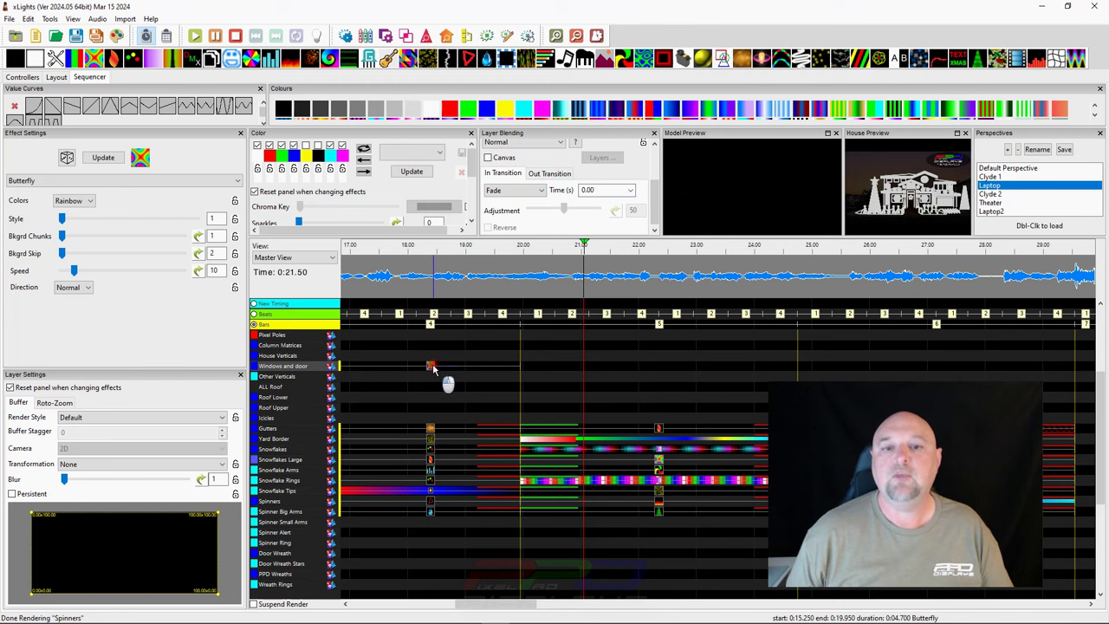
{"action": "left_click", "coordinate": [544, 174]}
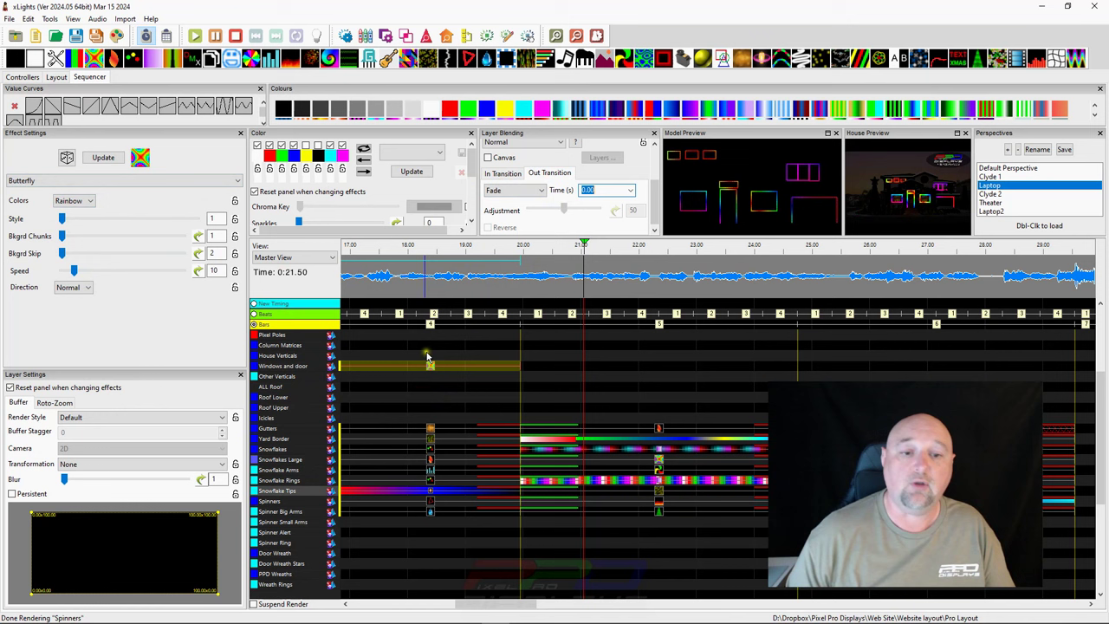
Step: Convert the Windows and door effect to an On effect using Per Model Default render style
{"action": "key", "text": "o"}
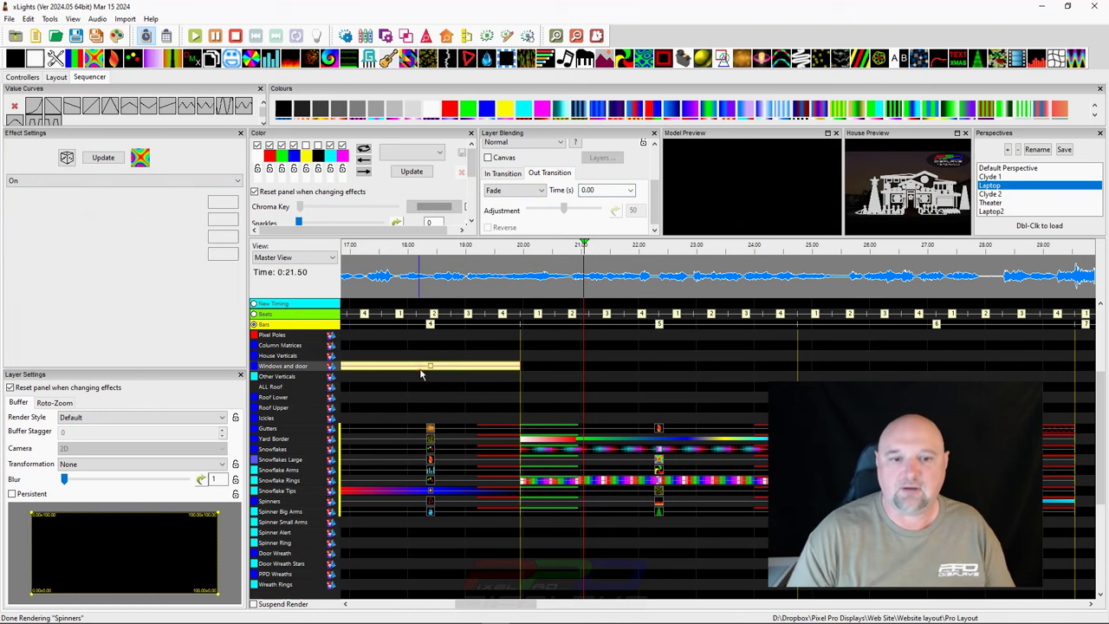
{"action": "left_click", "coordinate": [77, 418]}
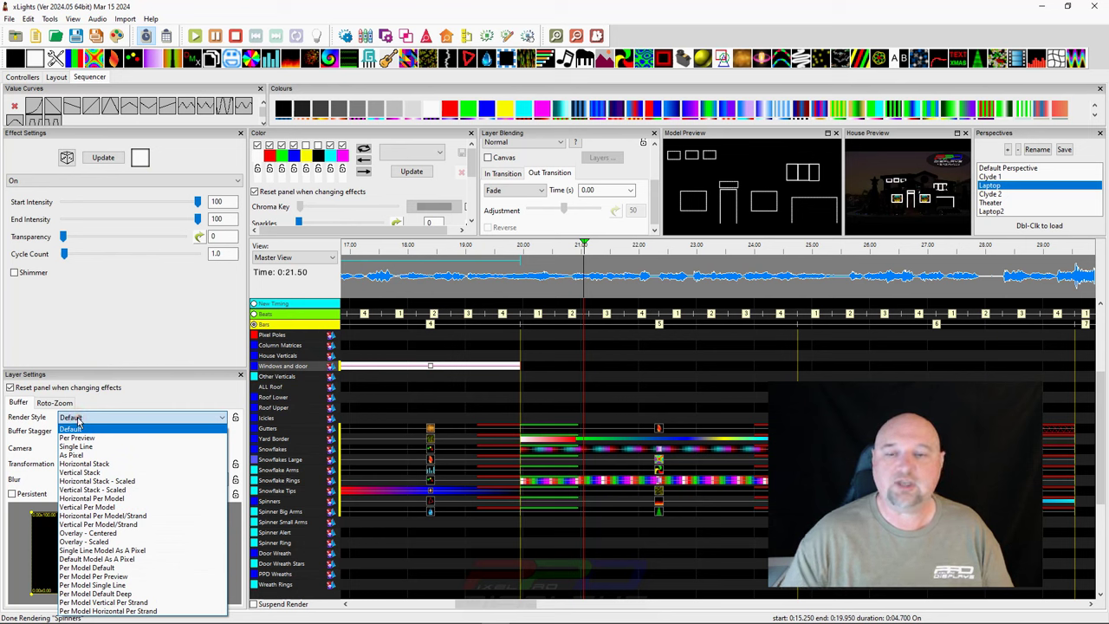
{"action": "left_click", "coordinate": [81, 568]}
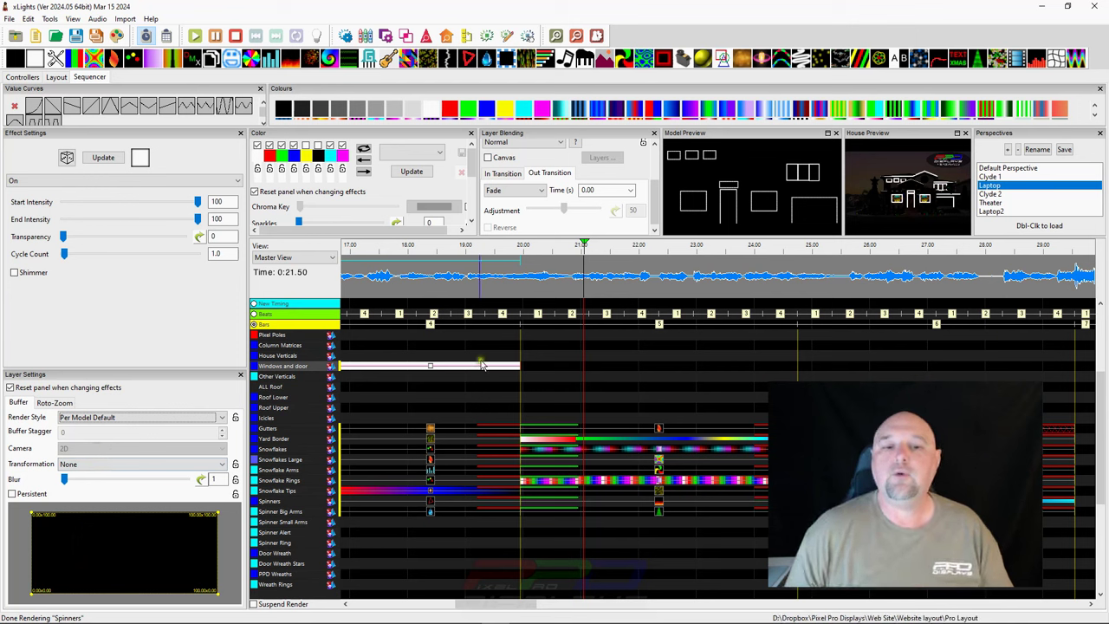
{"action": "left_click", "coordinate": [433, 370]}
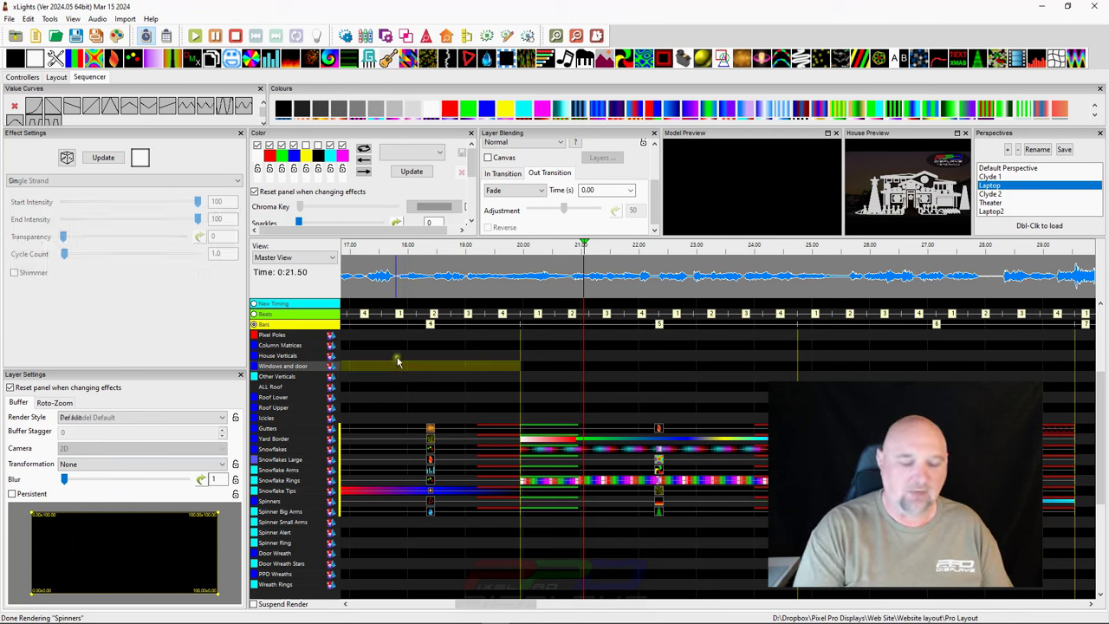
Step: Change the Windows and door effect's palette to yellow and show its chase settings
{"action": "left_click", "coordinate": [426, 370]}
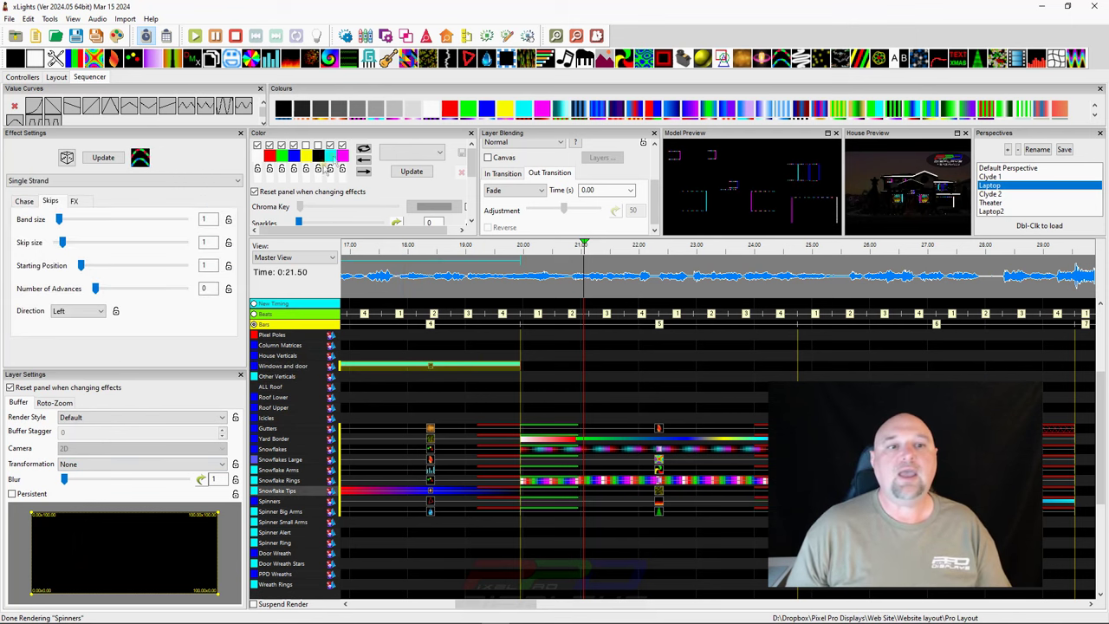
{"action": "left_click", "coordinate": [342, 144]}
{"action": "left_click", "coordinate": [330, 145]}
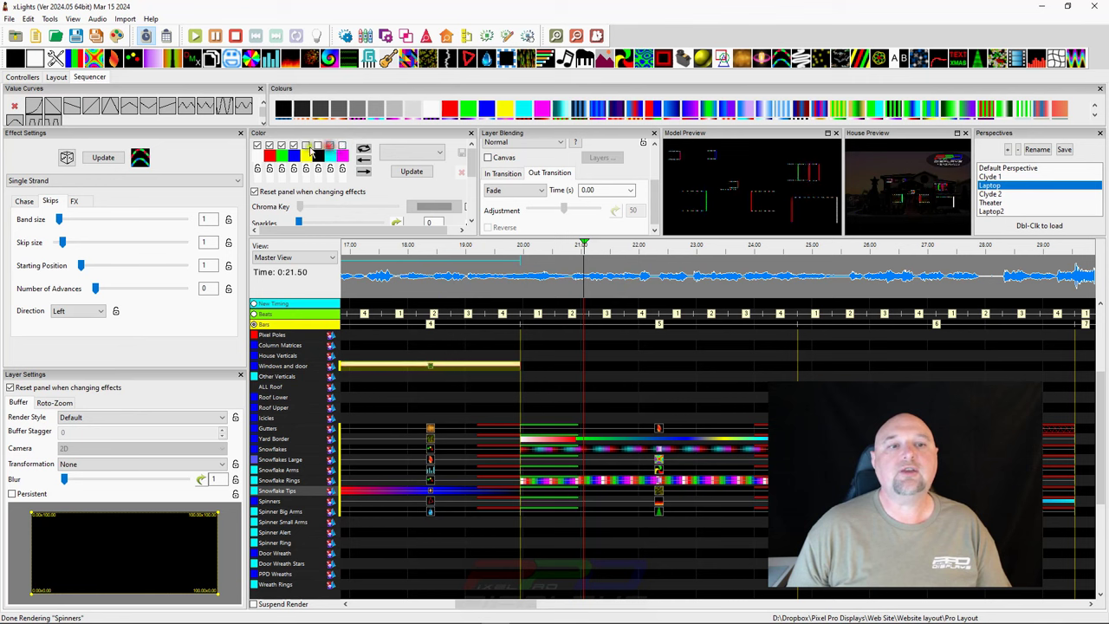
{"action": "left_click", "coordinate": [281, 146]}
{"action": "left_click", "coordinate": [281, 146]}
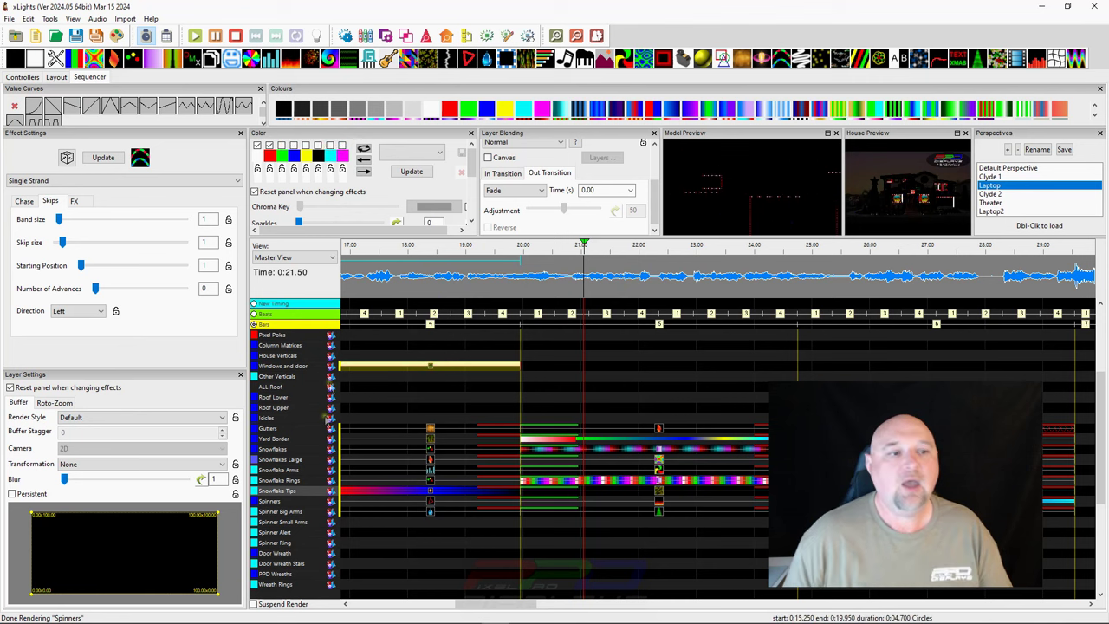
{"action": "left_click", "coordinate": [26, 202]}
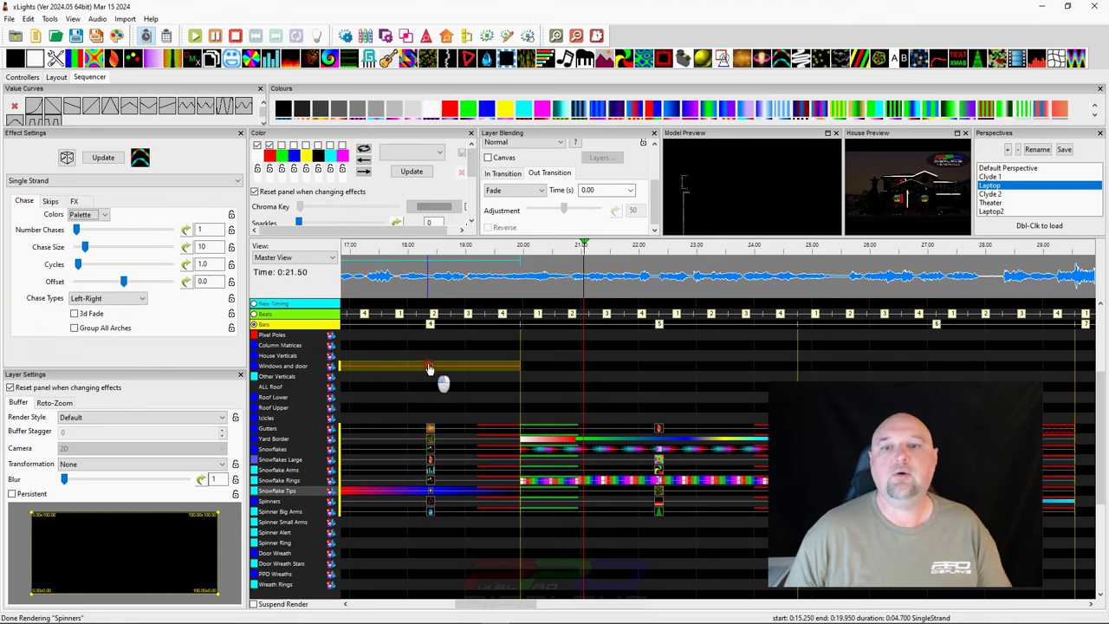
Step: Set the render style to Per Model Default and raise Chase Size from 10 to 97
{"action": "left_click", "coordinate": [440, 379]}
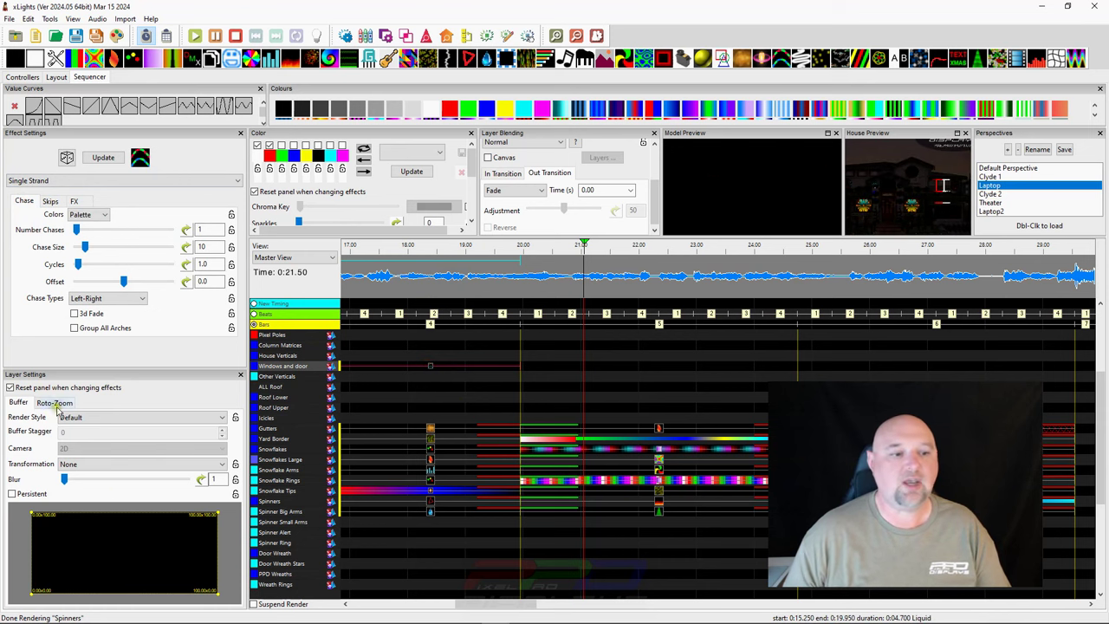
{"action": "left_click", "coordinate": [81, 416]}
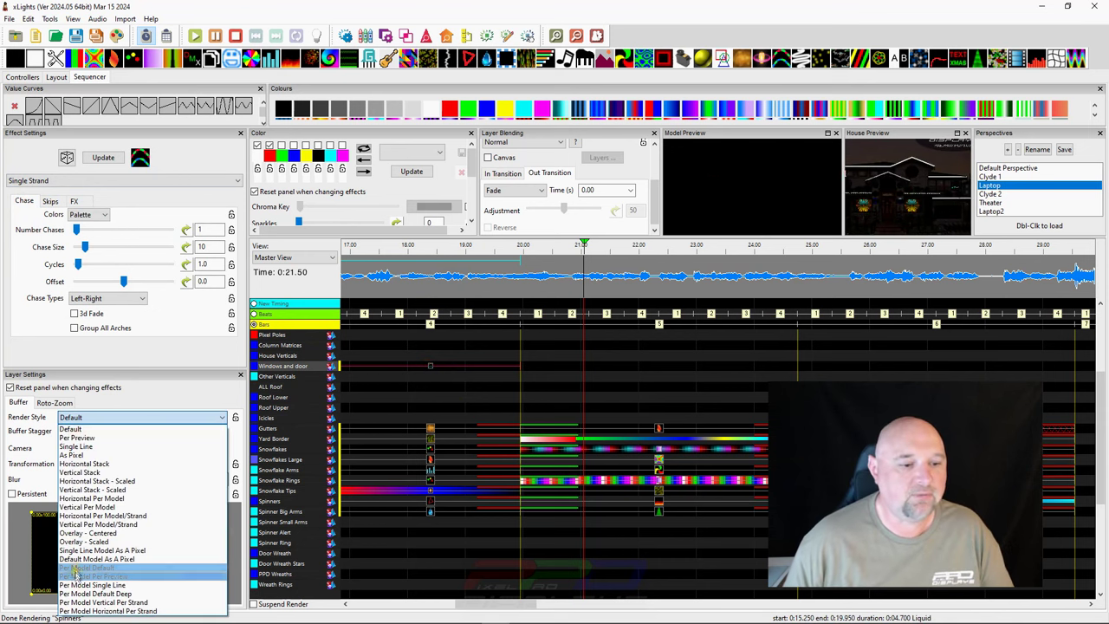
{"action": "left_click", "coordinate": [76, 569]}
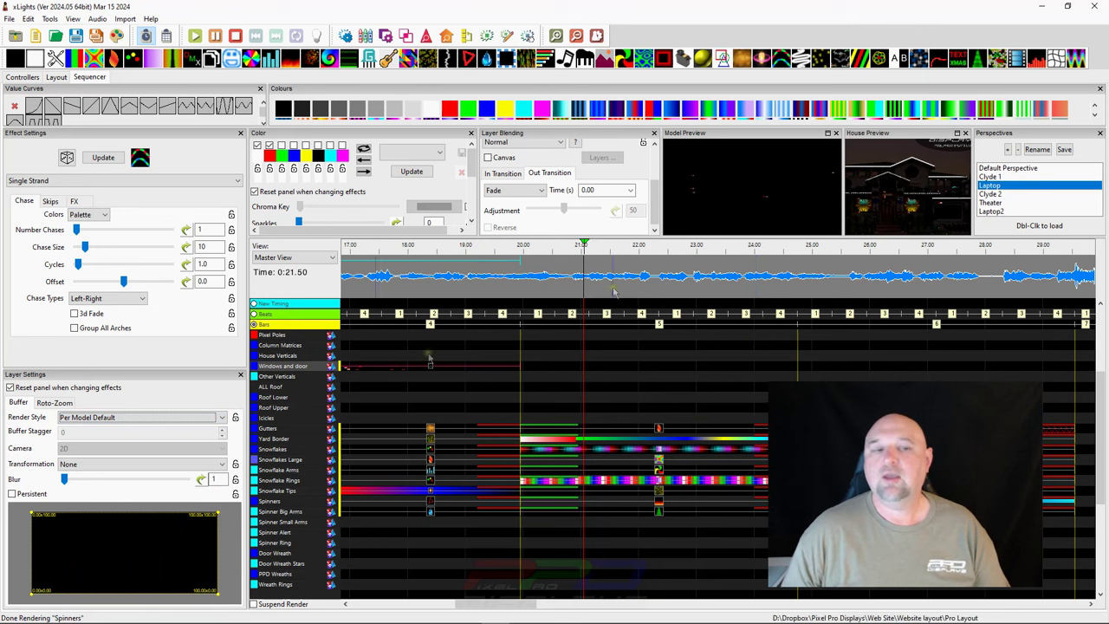
{"action": "left_click_drag", "start_coordinate": [83, 248], "coordinate": [168, 257]}
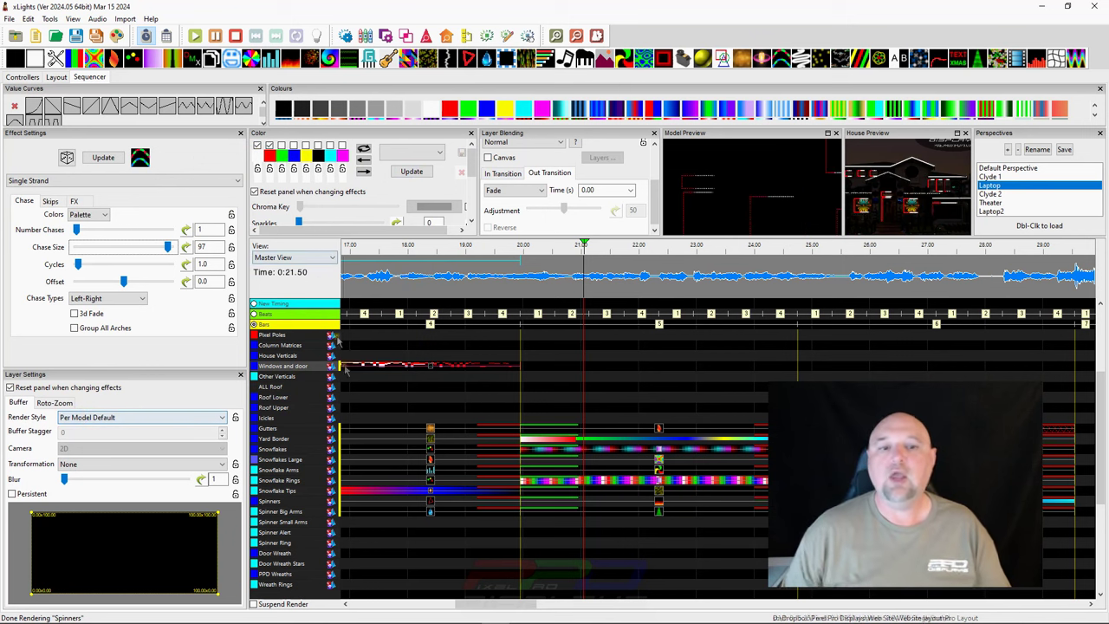
Step: Paste the Windows and door effect's settings into Notepad, select the BufferStyle=Per Model Default text, then minimize Notepad
{"action": "right_click", "coordinate": [430, 367]}
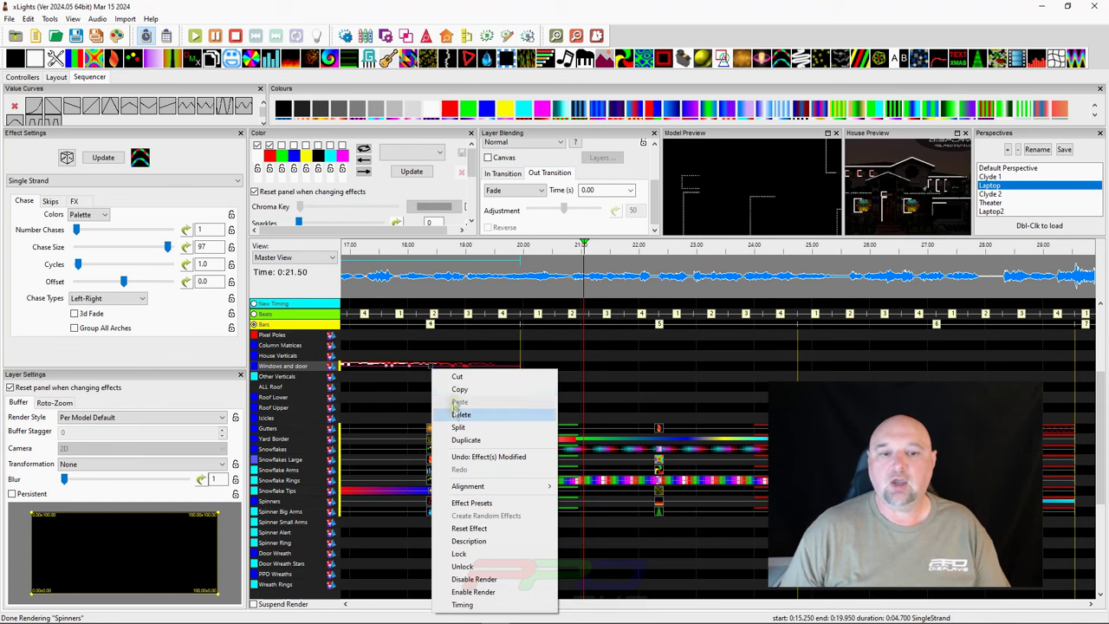
{"action": "left_click", "coordinate": [460, 389]}
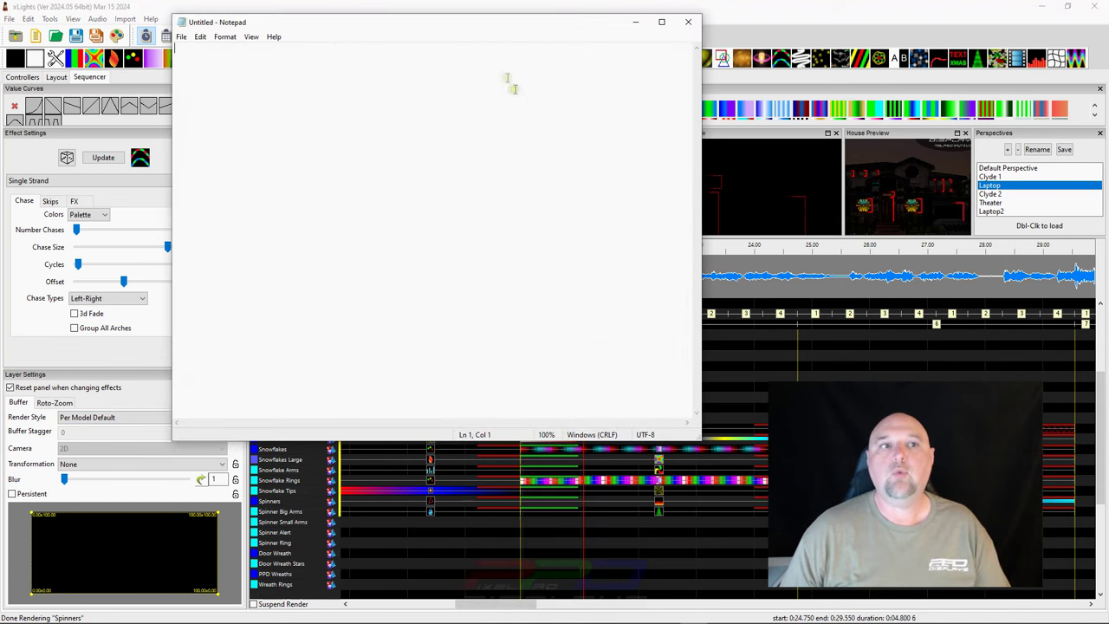
{"action": "right_click", "coordinate": [491, 69]}
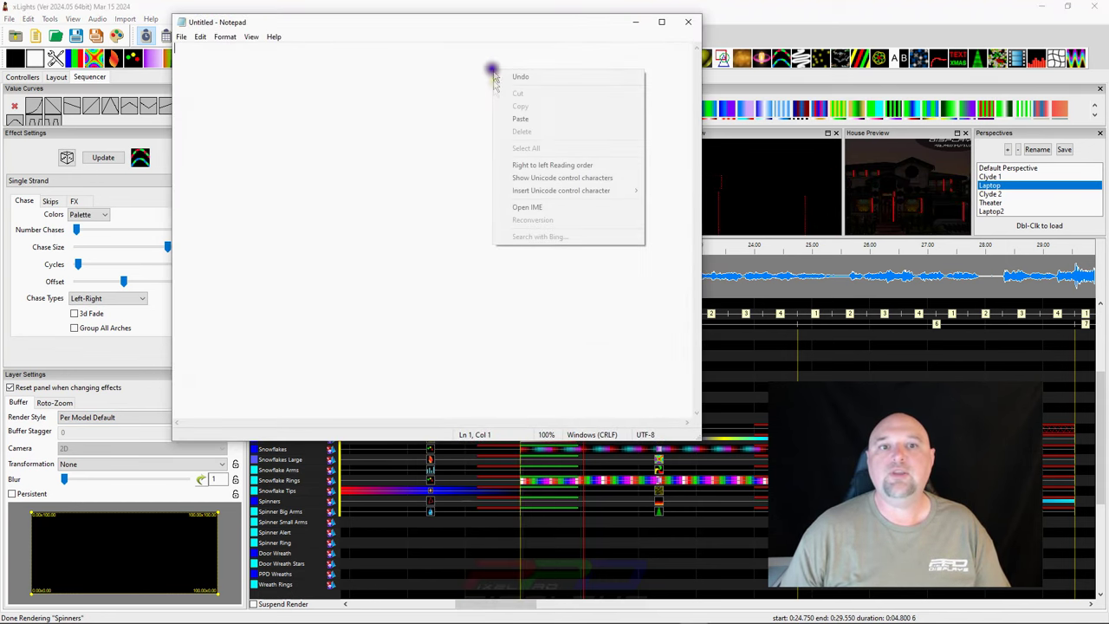
{"action": "left_click", "coordinate": [520, 119]}
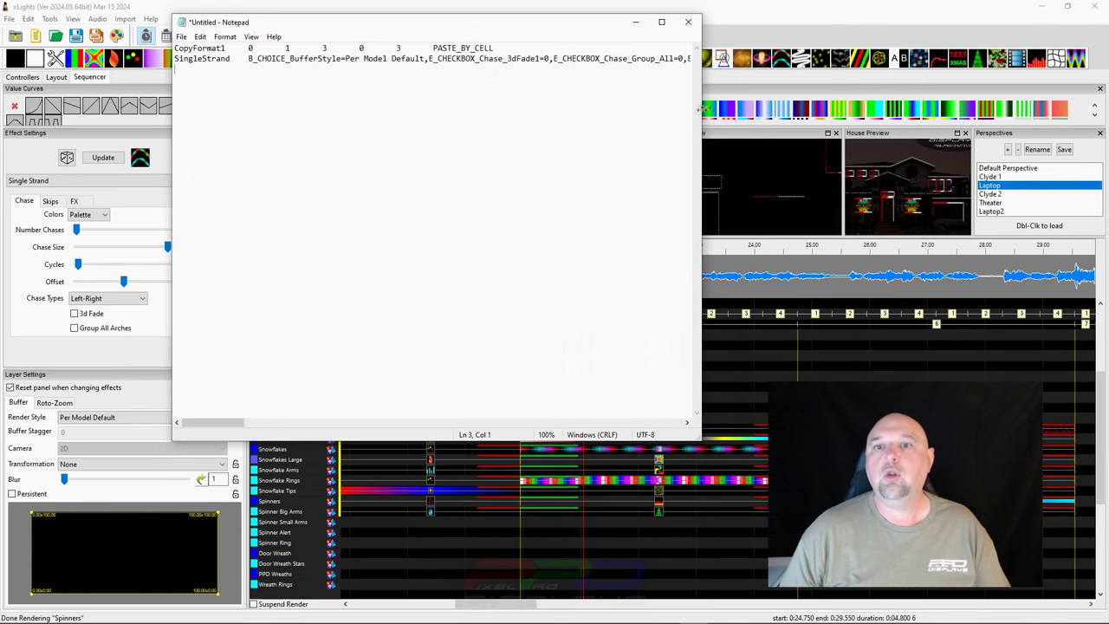
{"action": "left_click_drag", "start_coordinate": [701, 106], "coordinate": [1044, 106]}
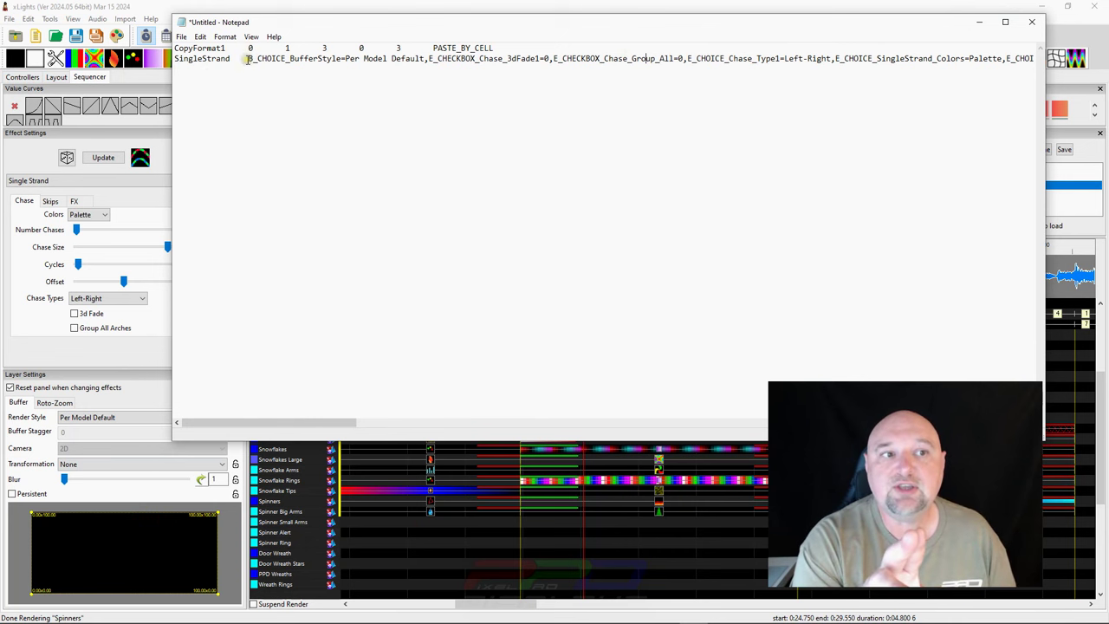
{"action": "left_click_drag", "start_coordinate": [247, 59], "coordinate": [425, 59]}
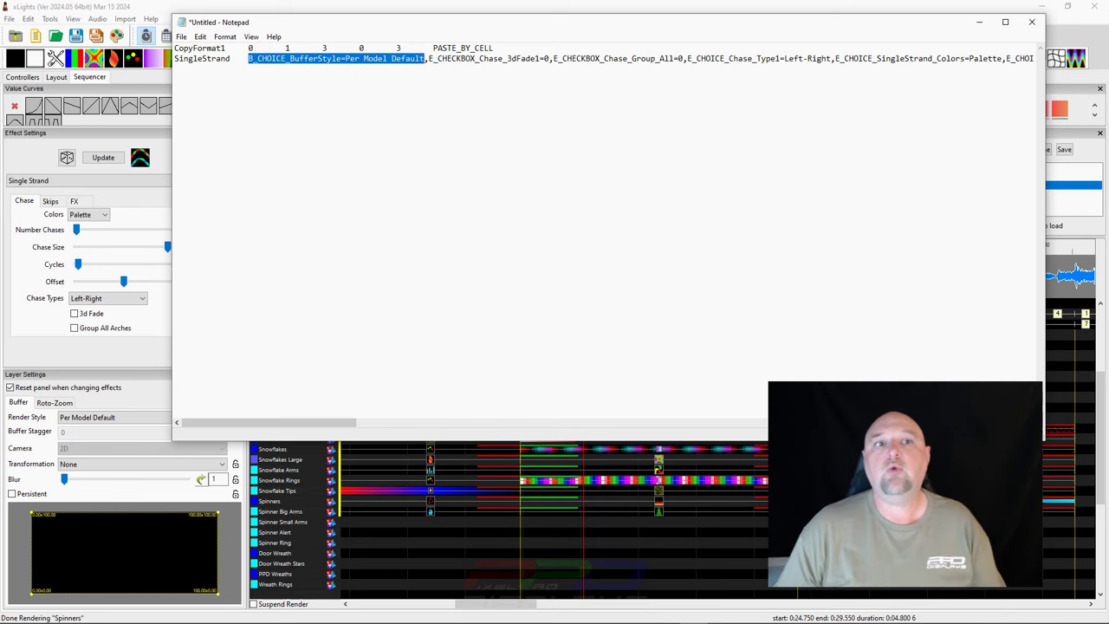
{"action": "key", "text": "super+Down"}
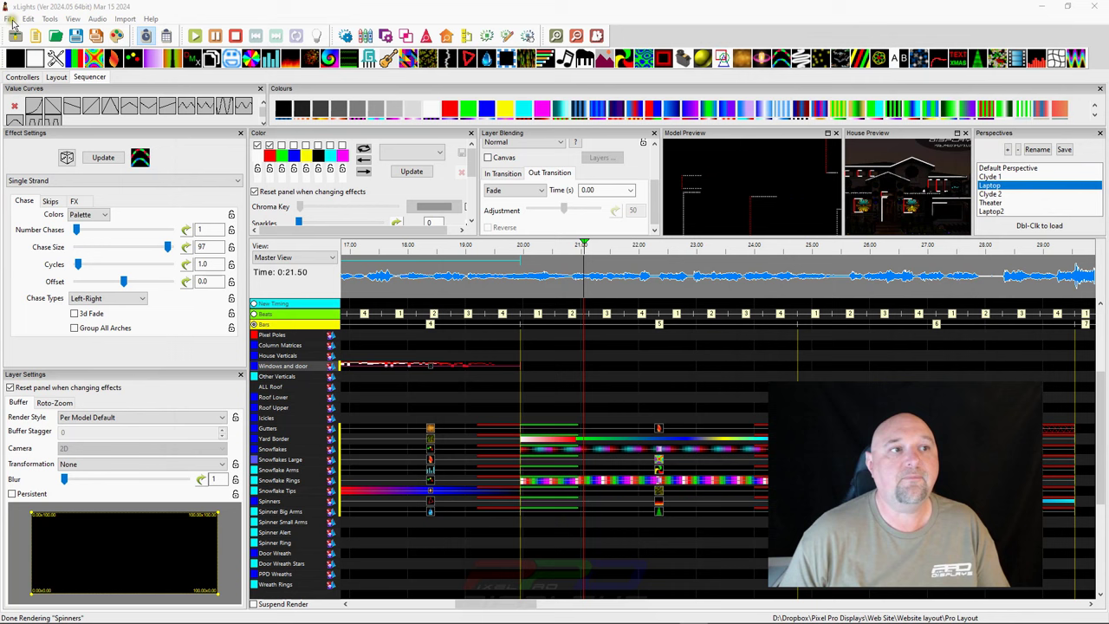
Step: Add a new Apply Setting key binding on key 2 with Control and Shift
{"action": "left_click", "coordinate": [9, 18]}
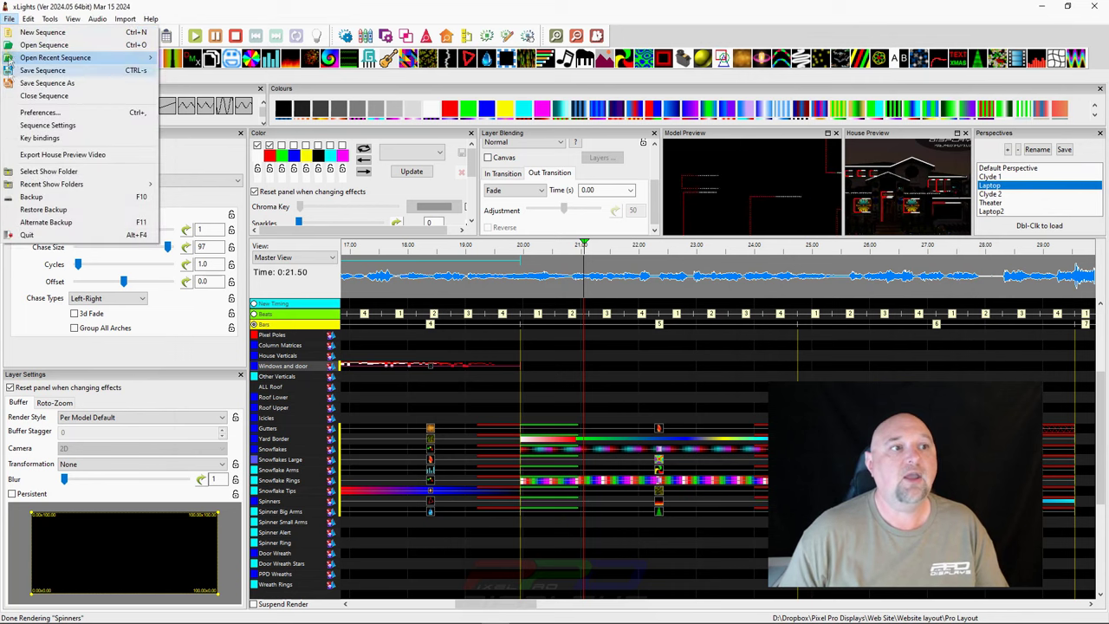
{"action": "left_click", "coordinate": [39, 138]}
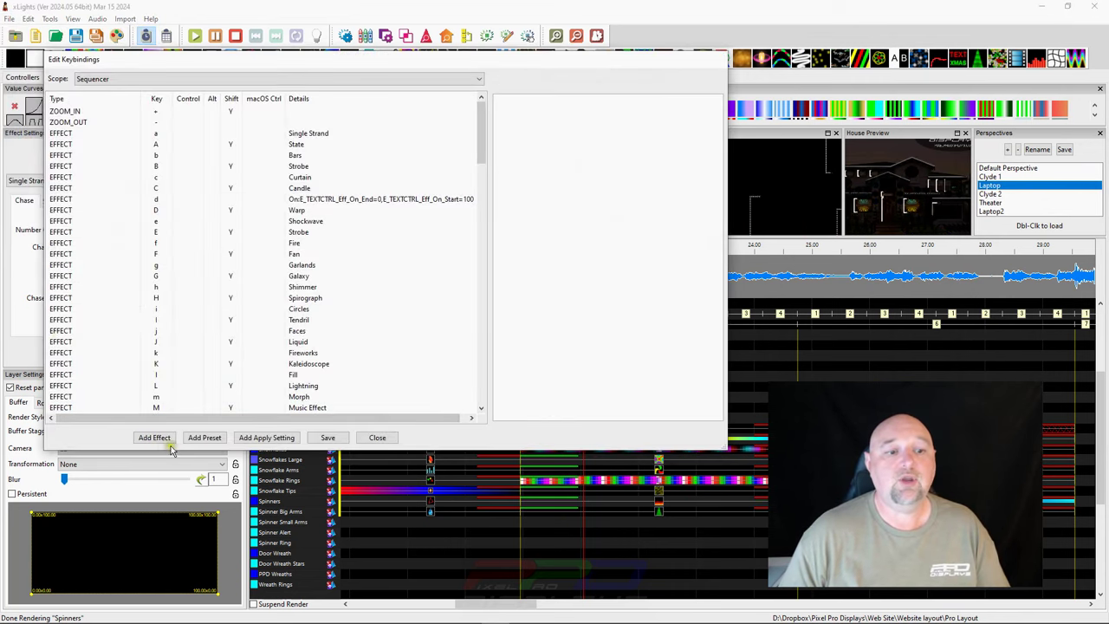
{"action": "left_click", "coordinate": [266, 438]}
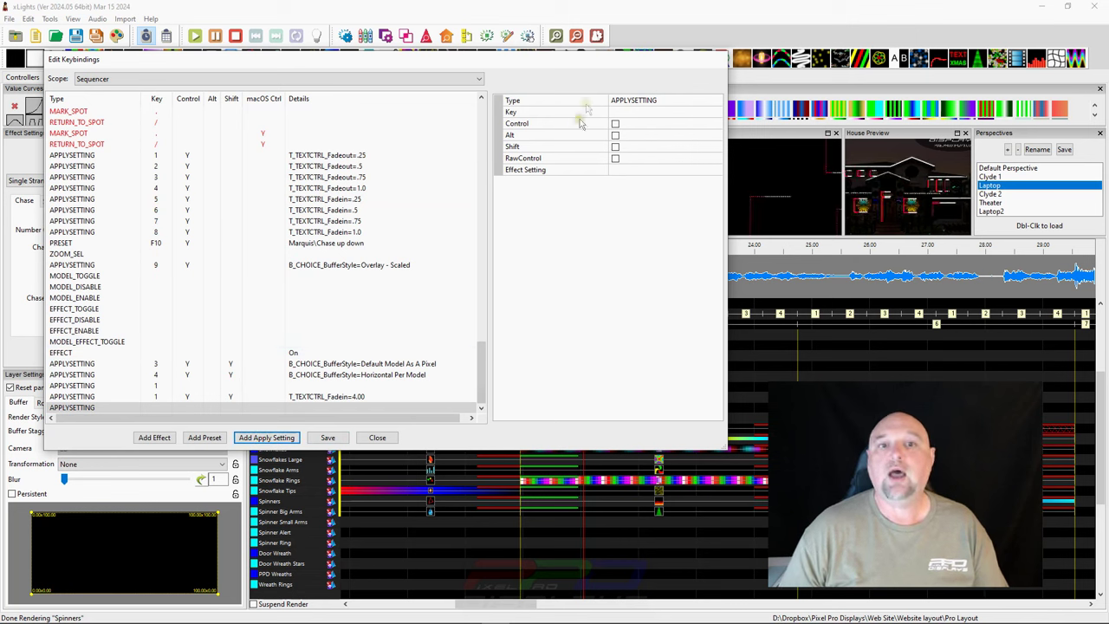
{"action": "left_click", "coordinate": [630, 113]}
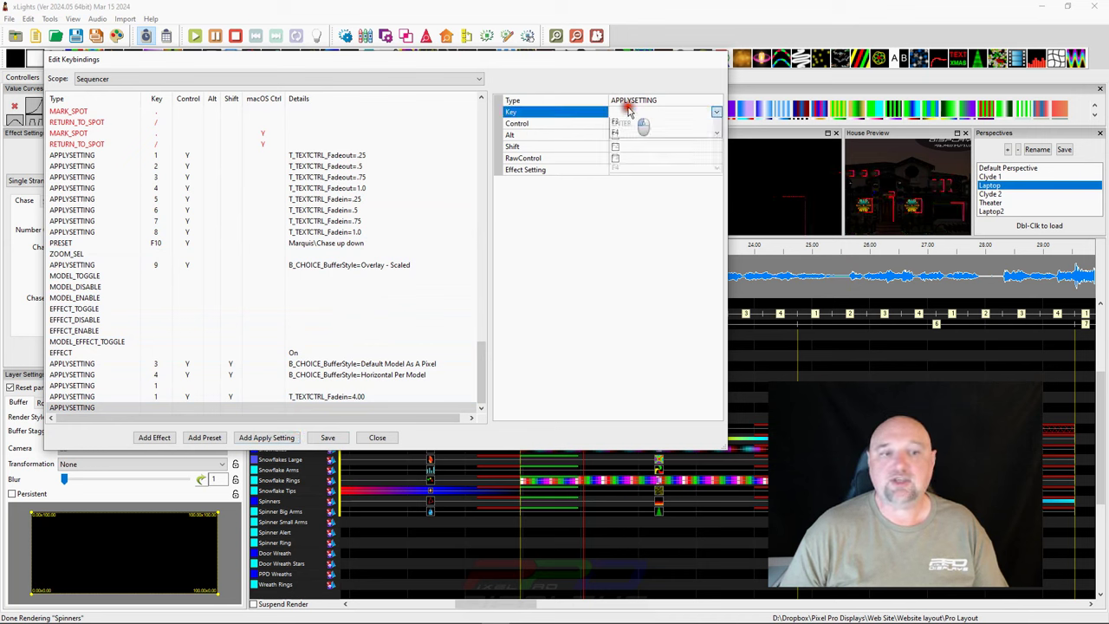
{"action": "left_click", "coordinate": [630, 113]}
{"action": "scroll", "coordinate": [635, 293], "scroll_direction": "down", "scroll_amount": 5}
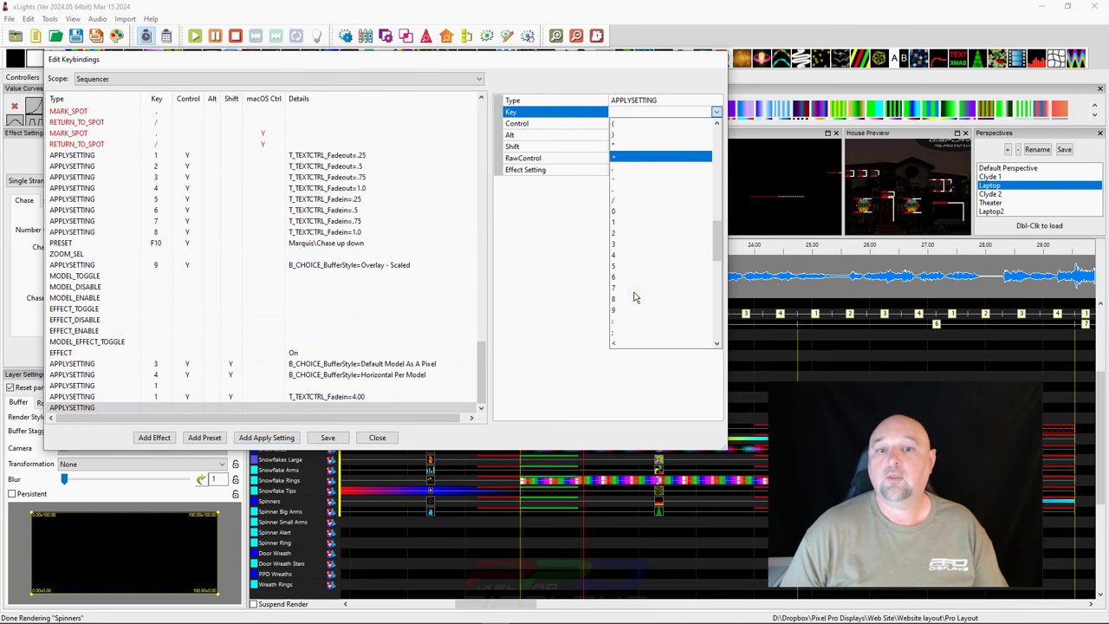
{"action": "left_click", "coordinate": [619, 233]}
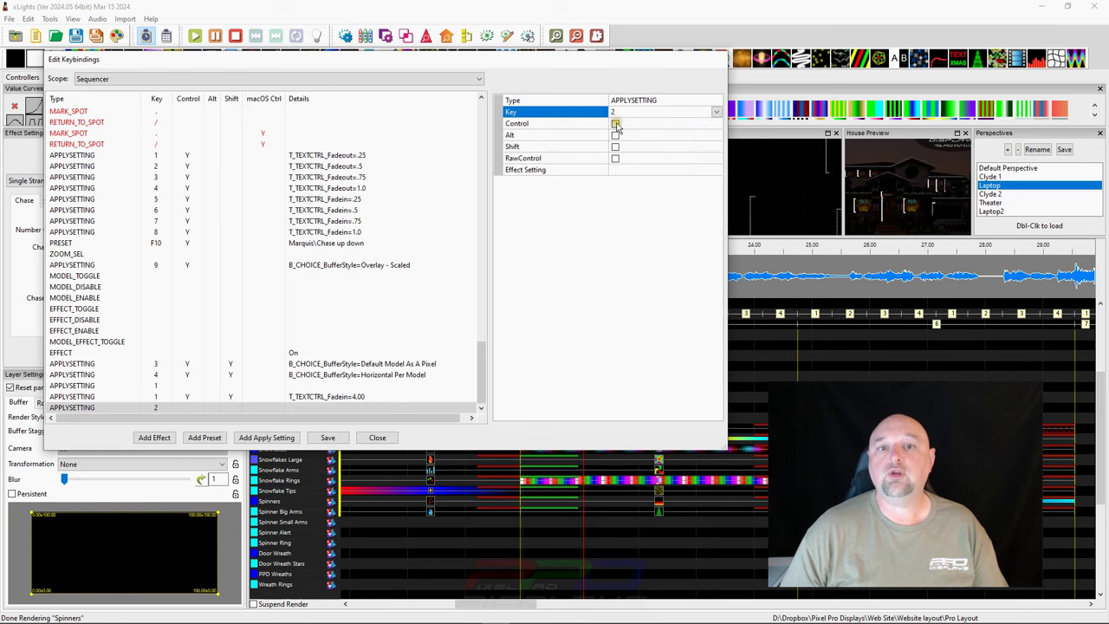
{"action": "left_click", "coordinate": [615, 124]}
{"action": "left_click", "coordinate": [615, 147]}
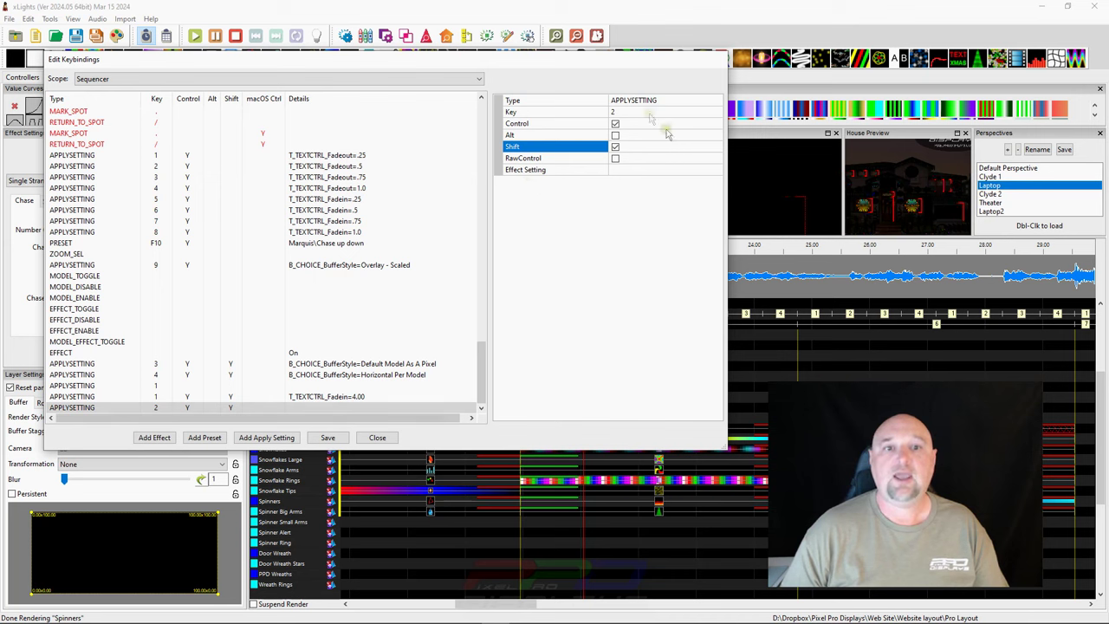
Step: Paste B_CHOICE_BufferStyle=Per Model Default as the binding's effect setting and save
{"action": "left_click", "coordinate": [616, 172]}
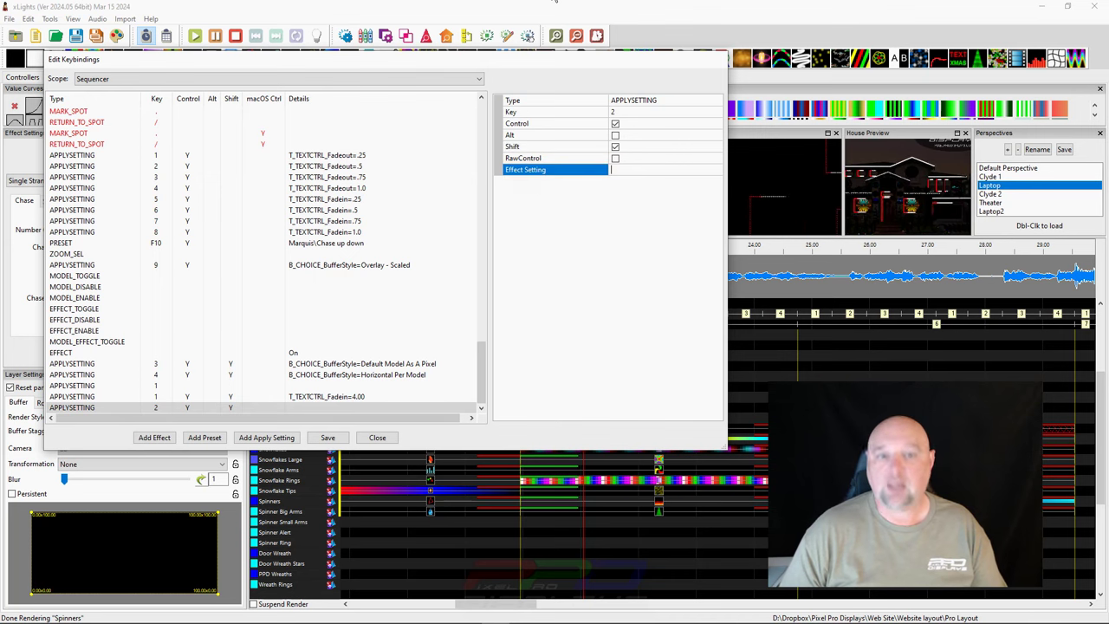
{"action": "key", "text": "ctrl+v"}
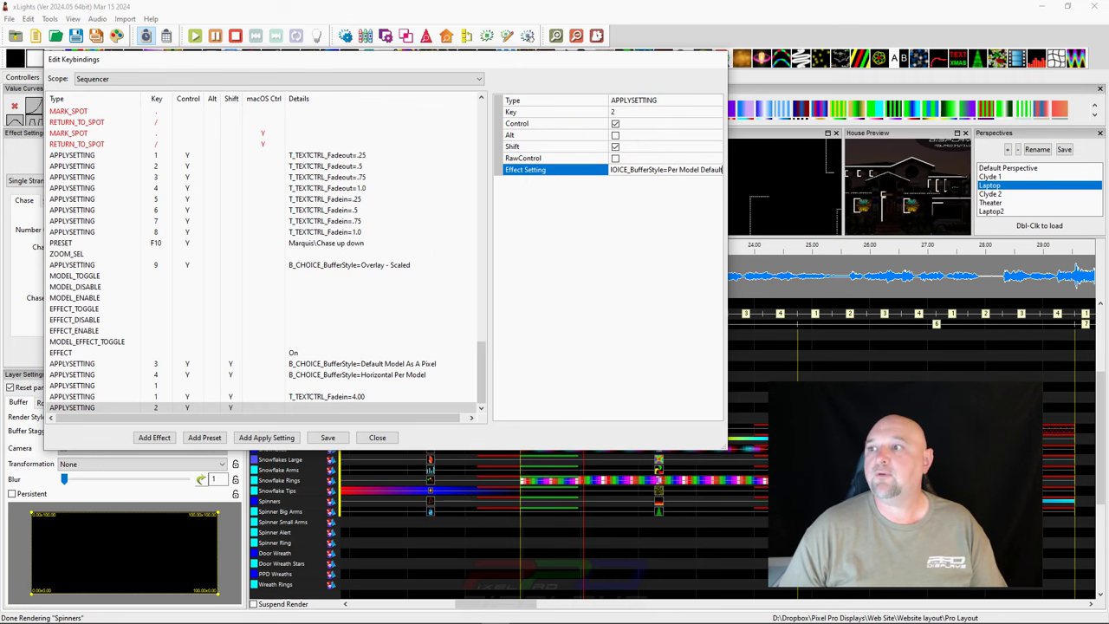
{"action": "key", "text": "alt+Tab"}
{"action": "left_click_drag", "start_coordinate": [854, 83], "coordinate": [815, 84]}
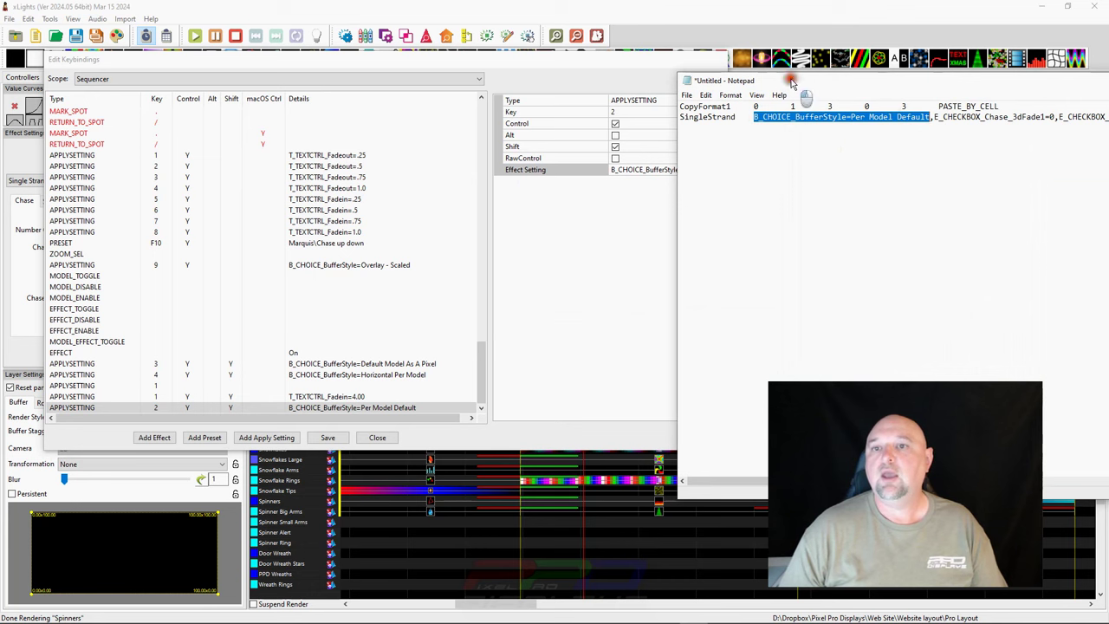
{"action": "left_click_drag", "start_coordinate": [791, 82], "coordinate": [1108, 82]}
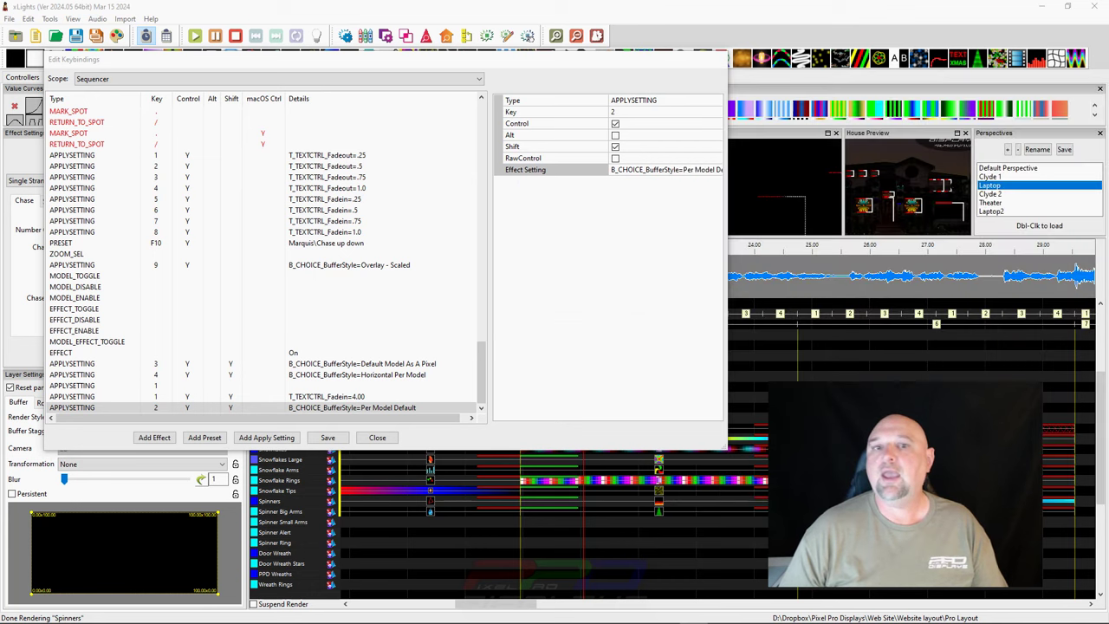
{"action": "left_click", "coordinate": [328, 439]}
Step: Close the key bindings editor and drop a Butterfly effect into an empty Windows and door span
{"action": "left_click", "coordinate": [376, 438]}
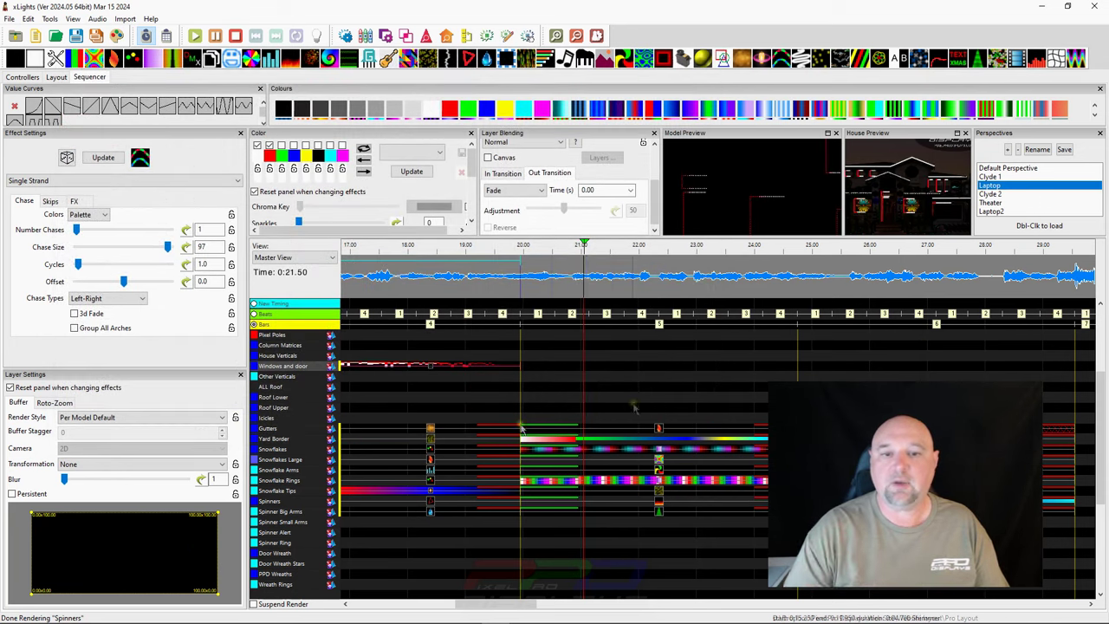
{"action": "left_click", "coordinate": [675, 369]}
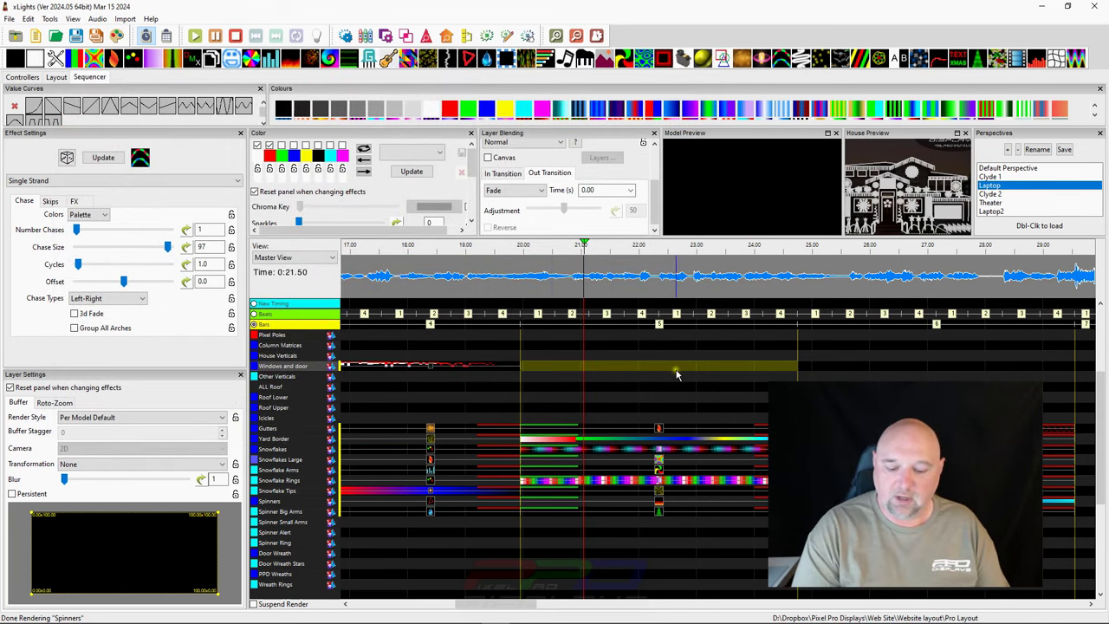
{"action": "key", "text": "b"}
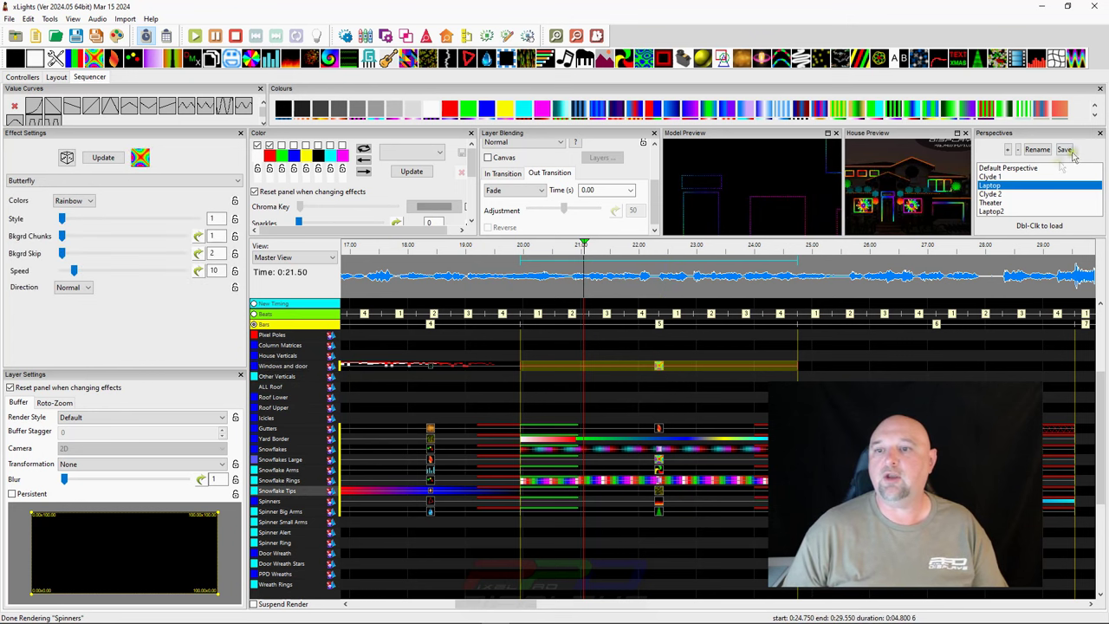
Step: Reselect the new Butterfly, close the Model Preview, and float the House Preview as its own window
{"action": "left_click", "coordinate": [671, 428]}
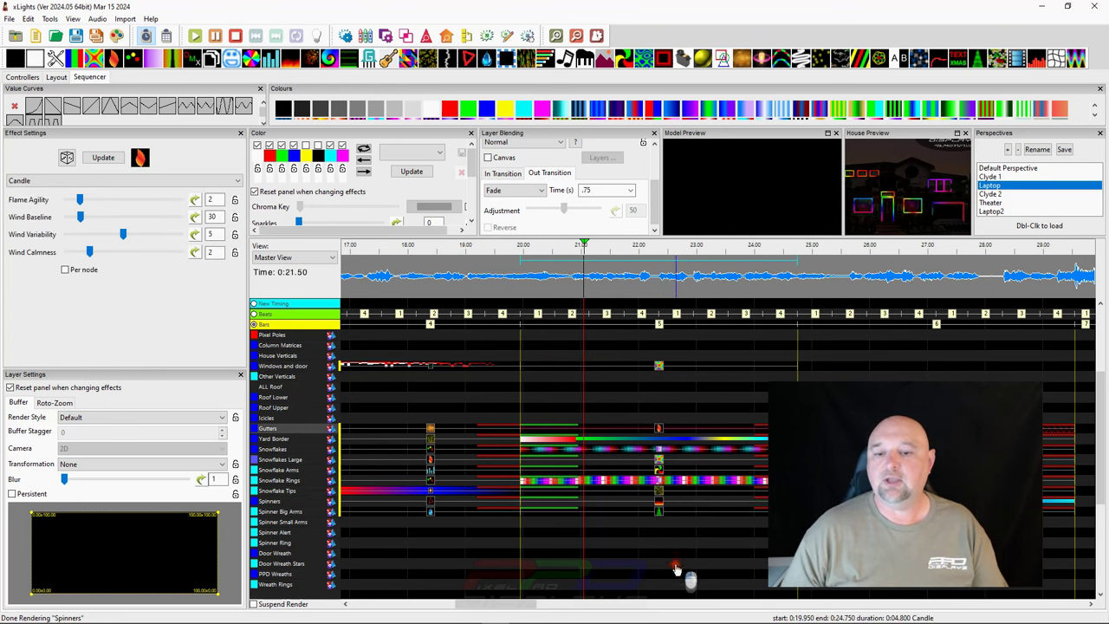
{"action": "left_click_drag", "start_coordinate": [677, 569], "coordinate": [656, 425]}
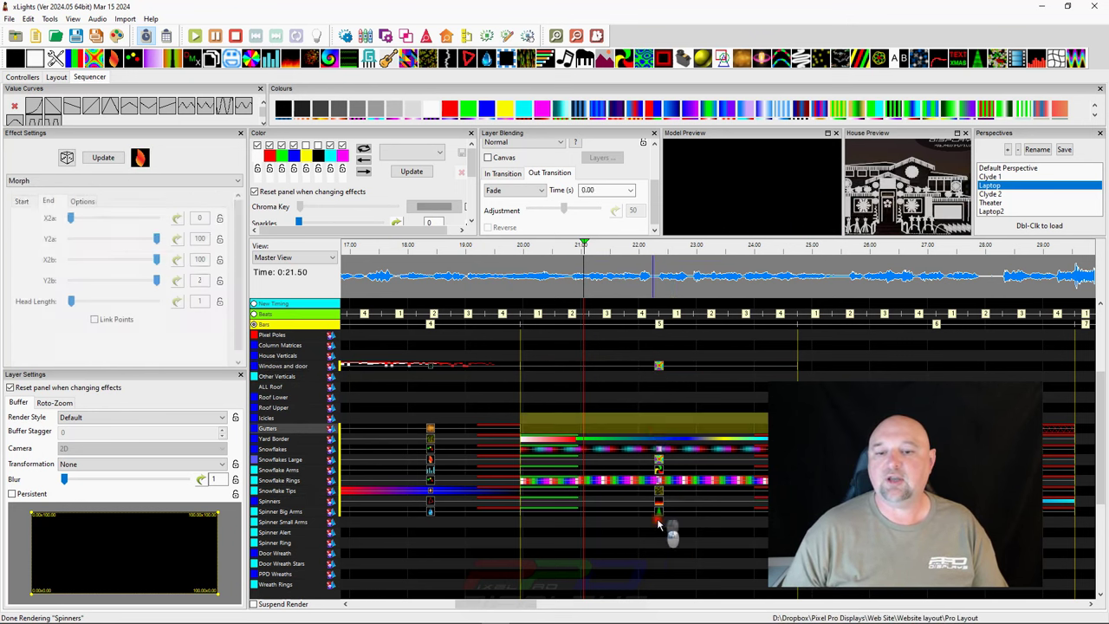
{"action": "left_click", "coordinate": [658, 367]}
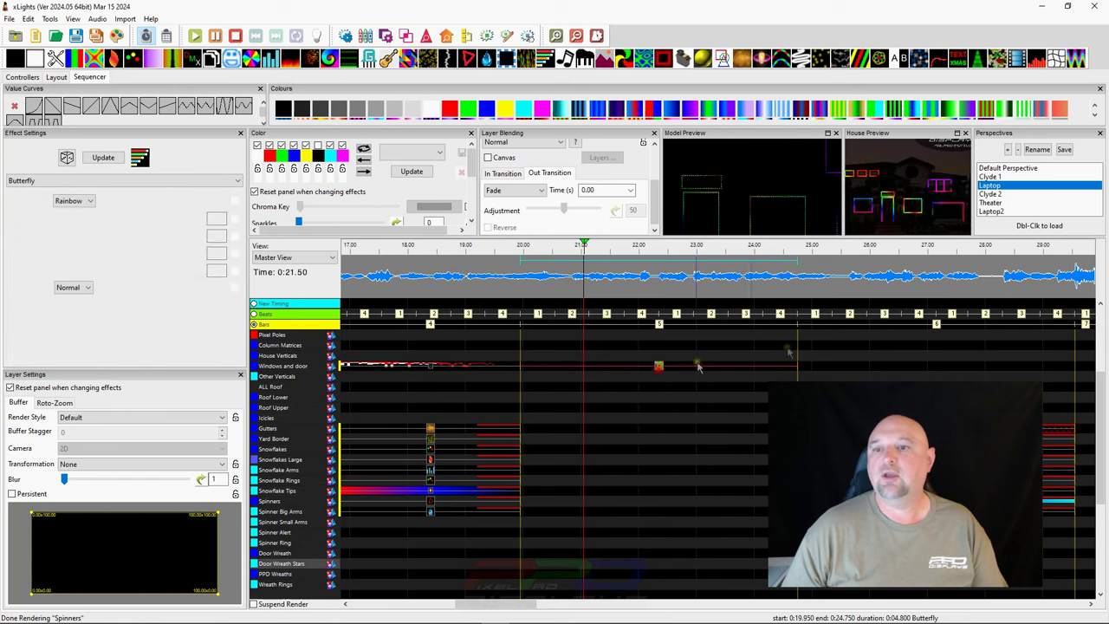
{"action": "left_click", "coordinate": [835, 133]}
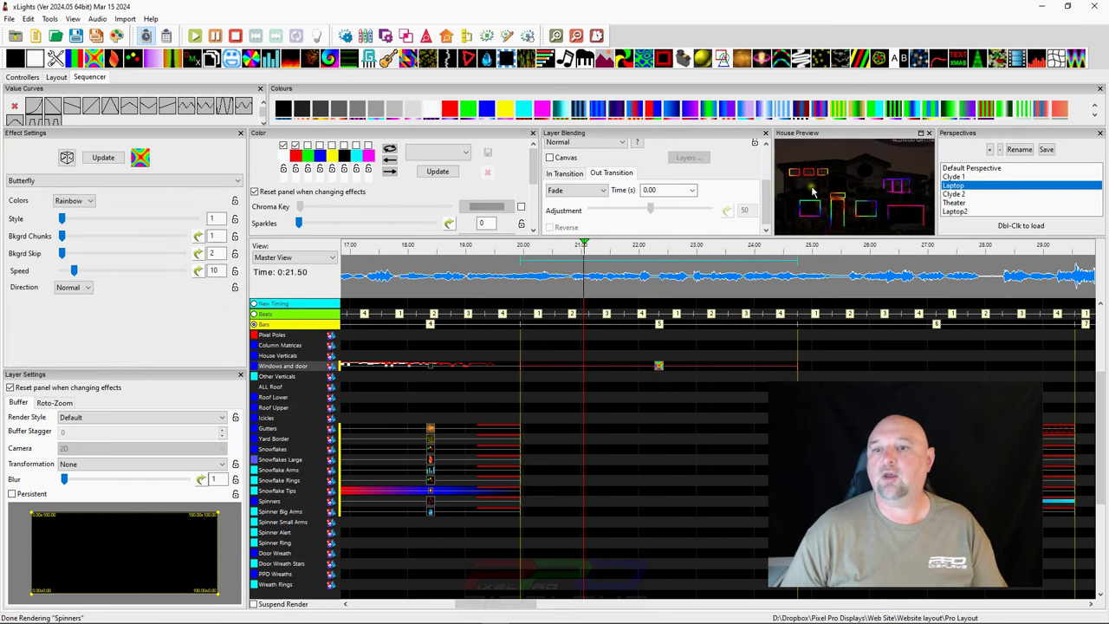
{"action": "double_click", "coordinate": [823, 135]}
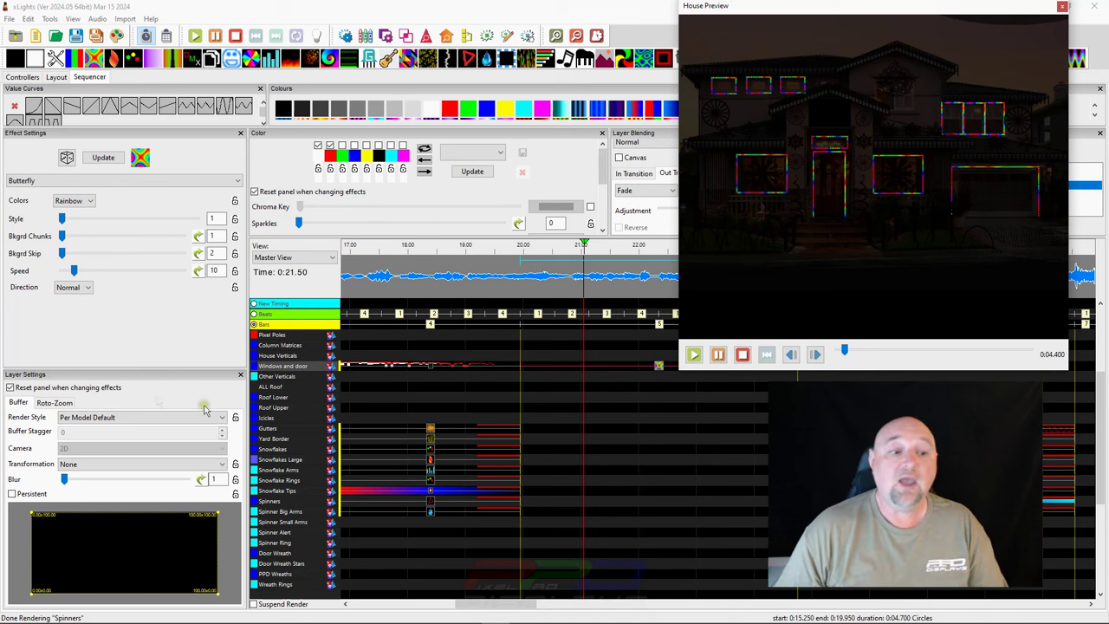
Step: Open the Render Style dropdown to show the available render styles
{"action": "left_click", "coordinate": [92, 421]}
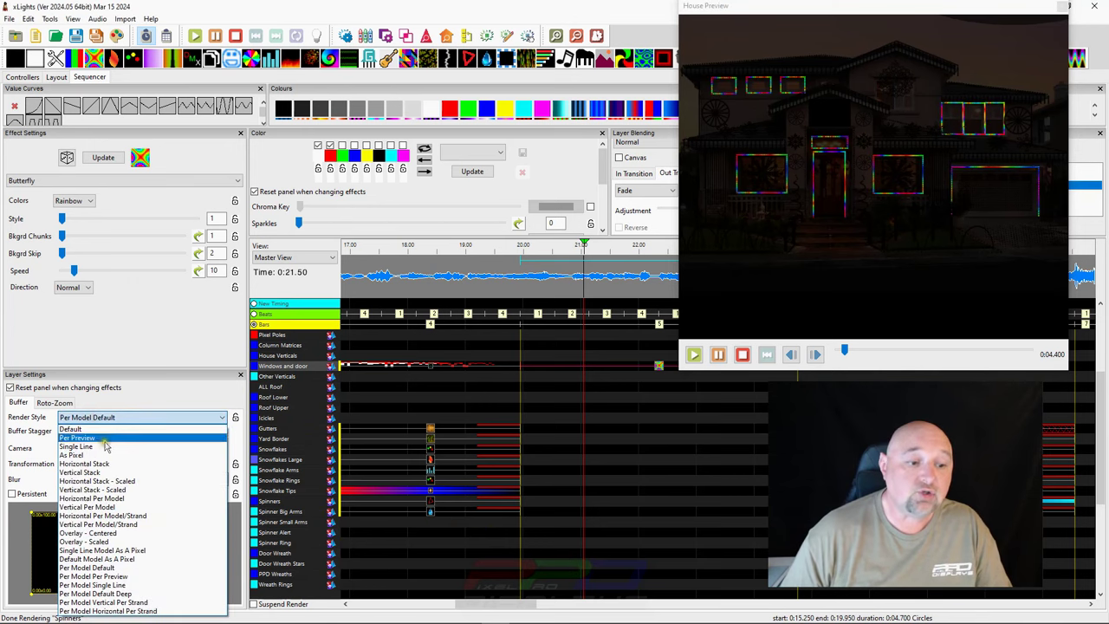